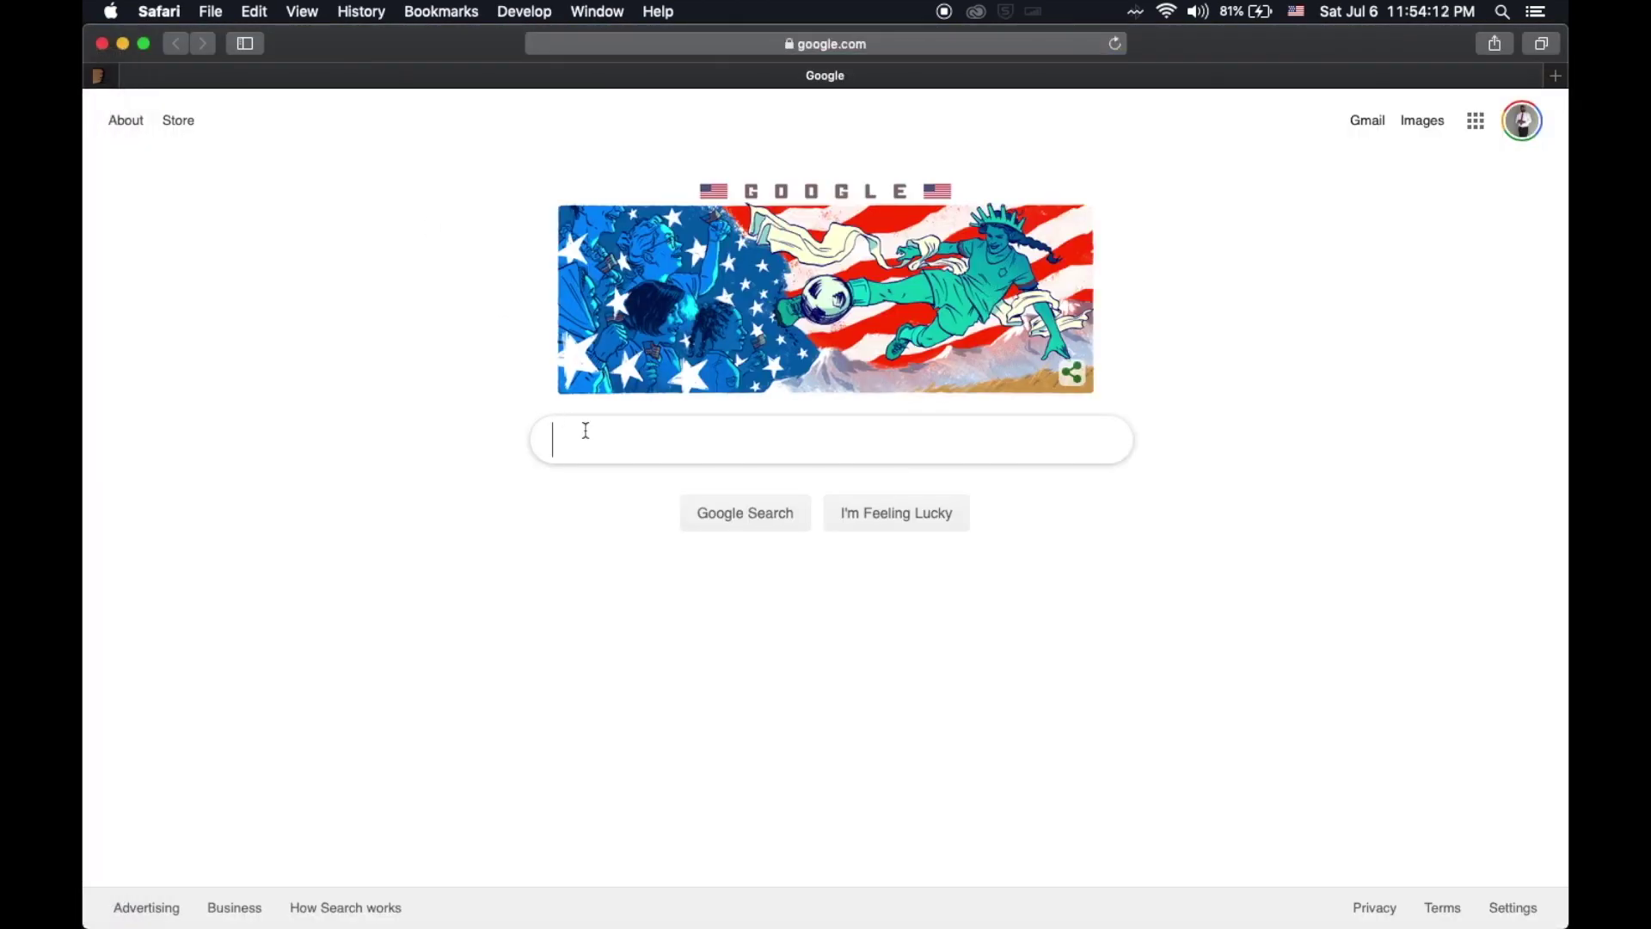
# Activate the Google search field on the homepage
pyautogui.click(586, 431)
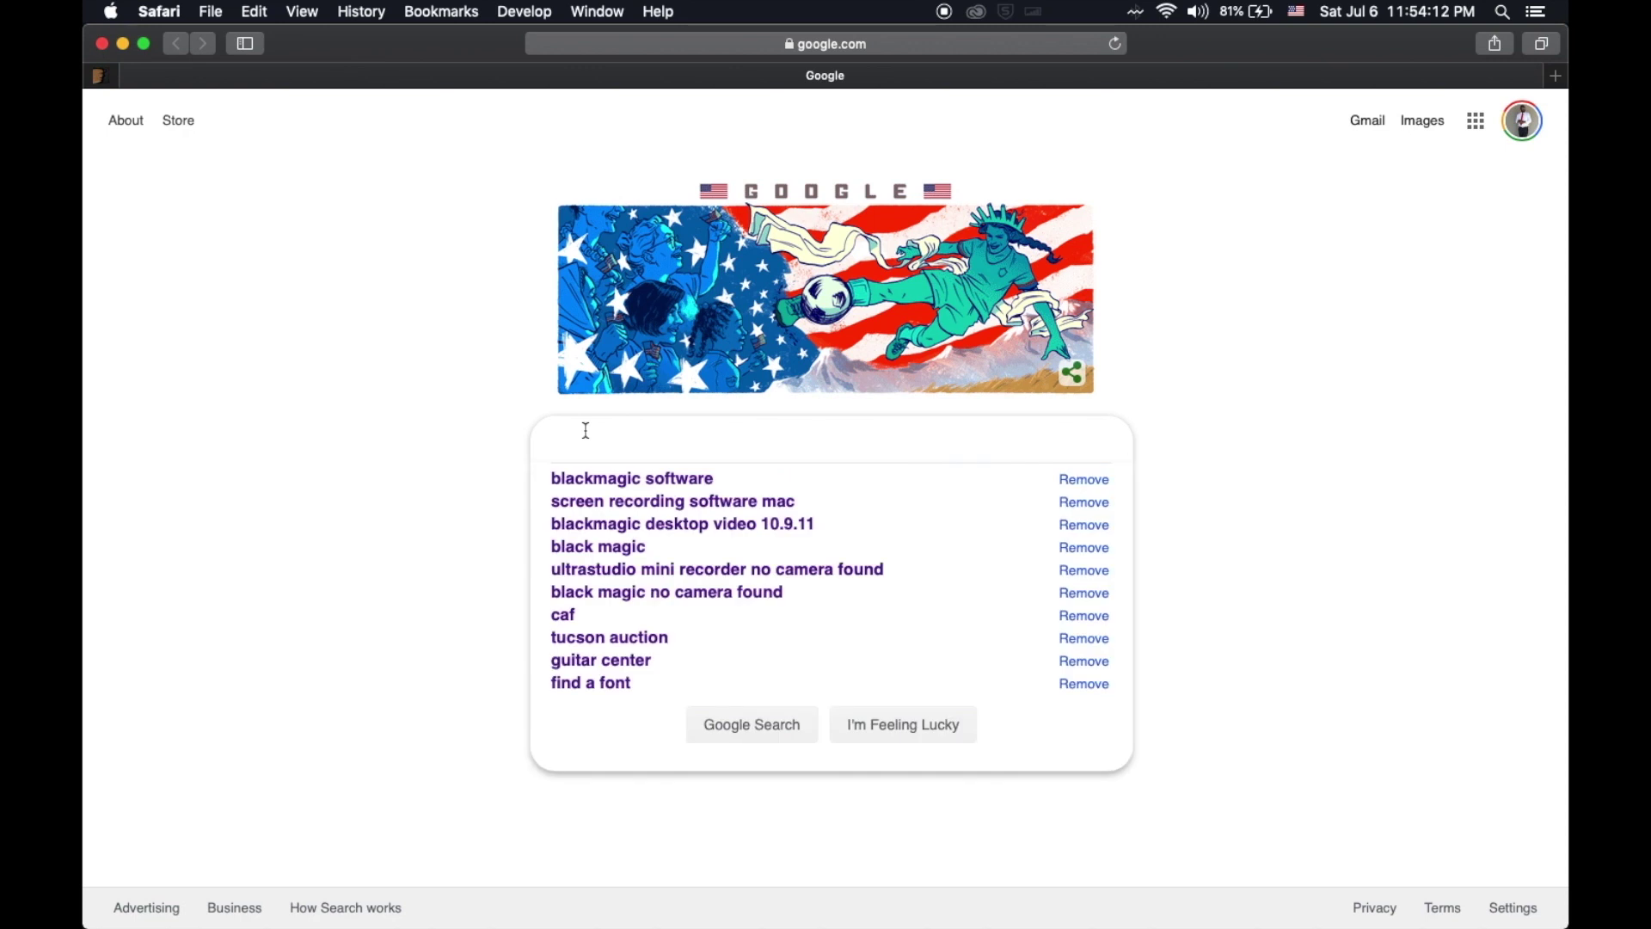
# Search Google for 'blackmagic desktop video 10.9.11' via the suggestion
pyautogui.click(593, 525)
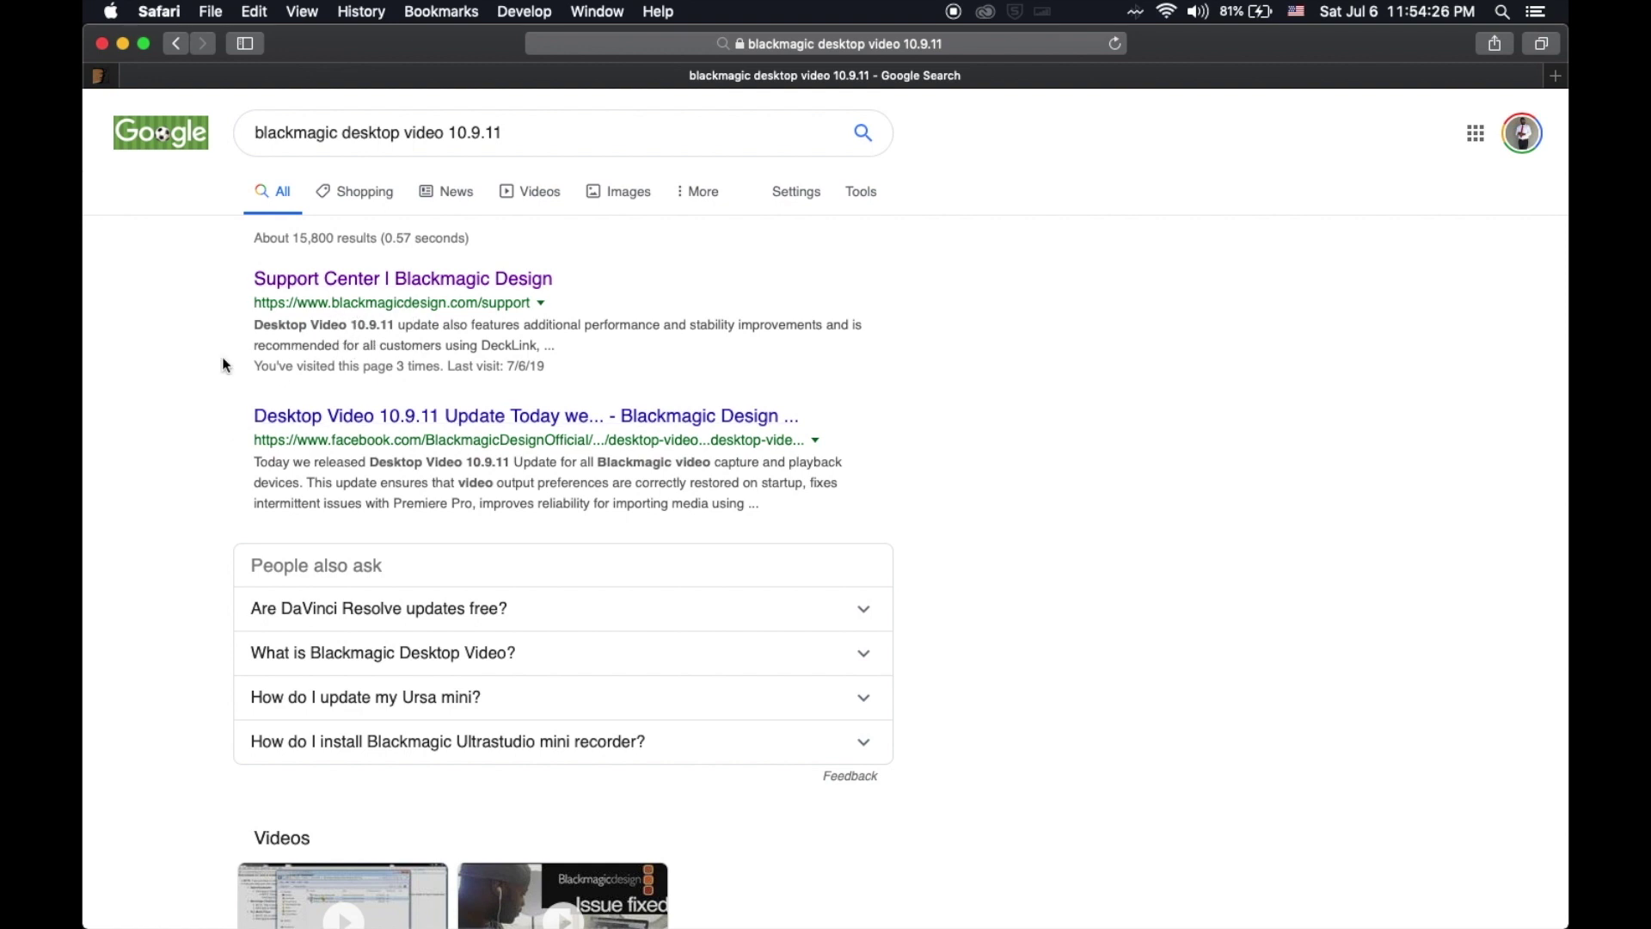
# Visit the Blackmagic Support Center result, then copy '10.9.11' from the Google query
pyautogui.click(343, 282)
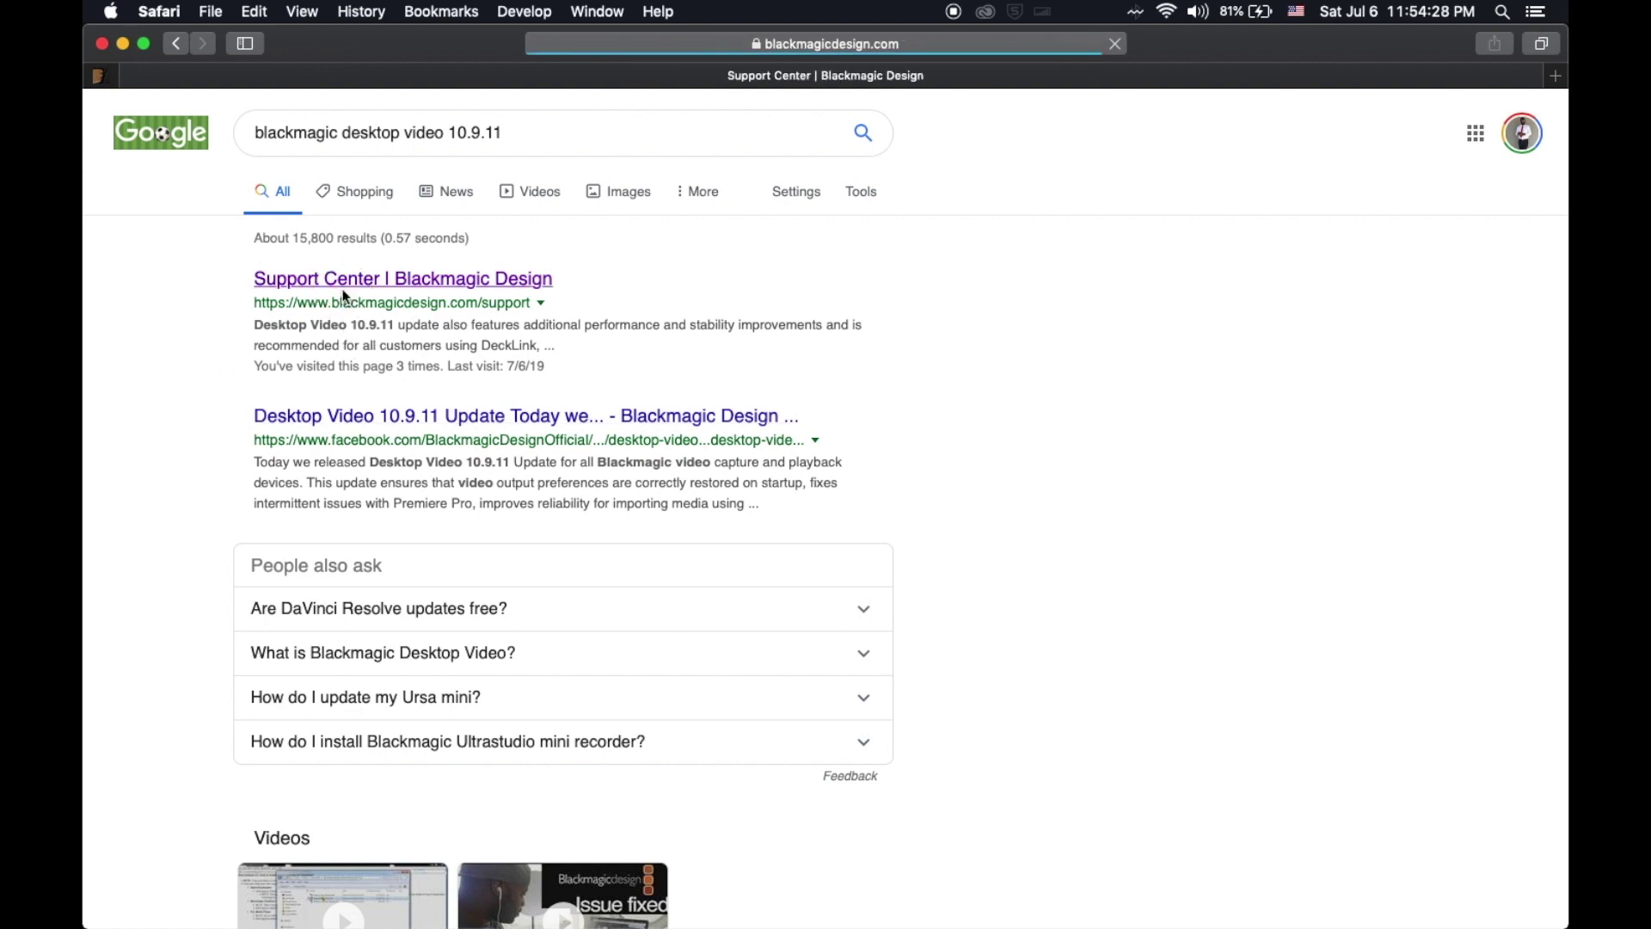
pyautogui.scroll(-3, 685, 660)
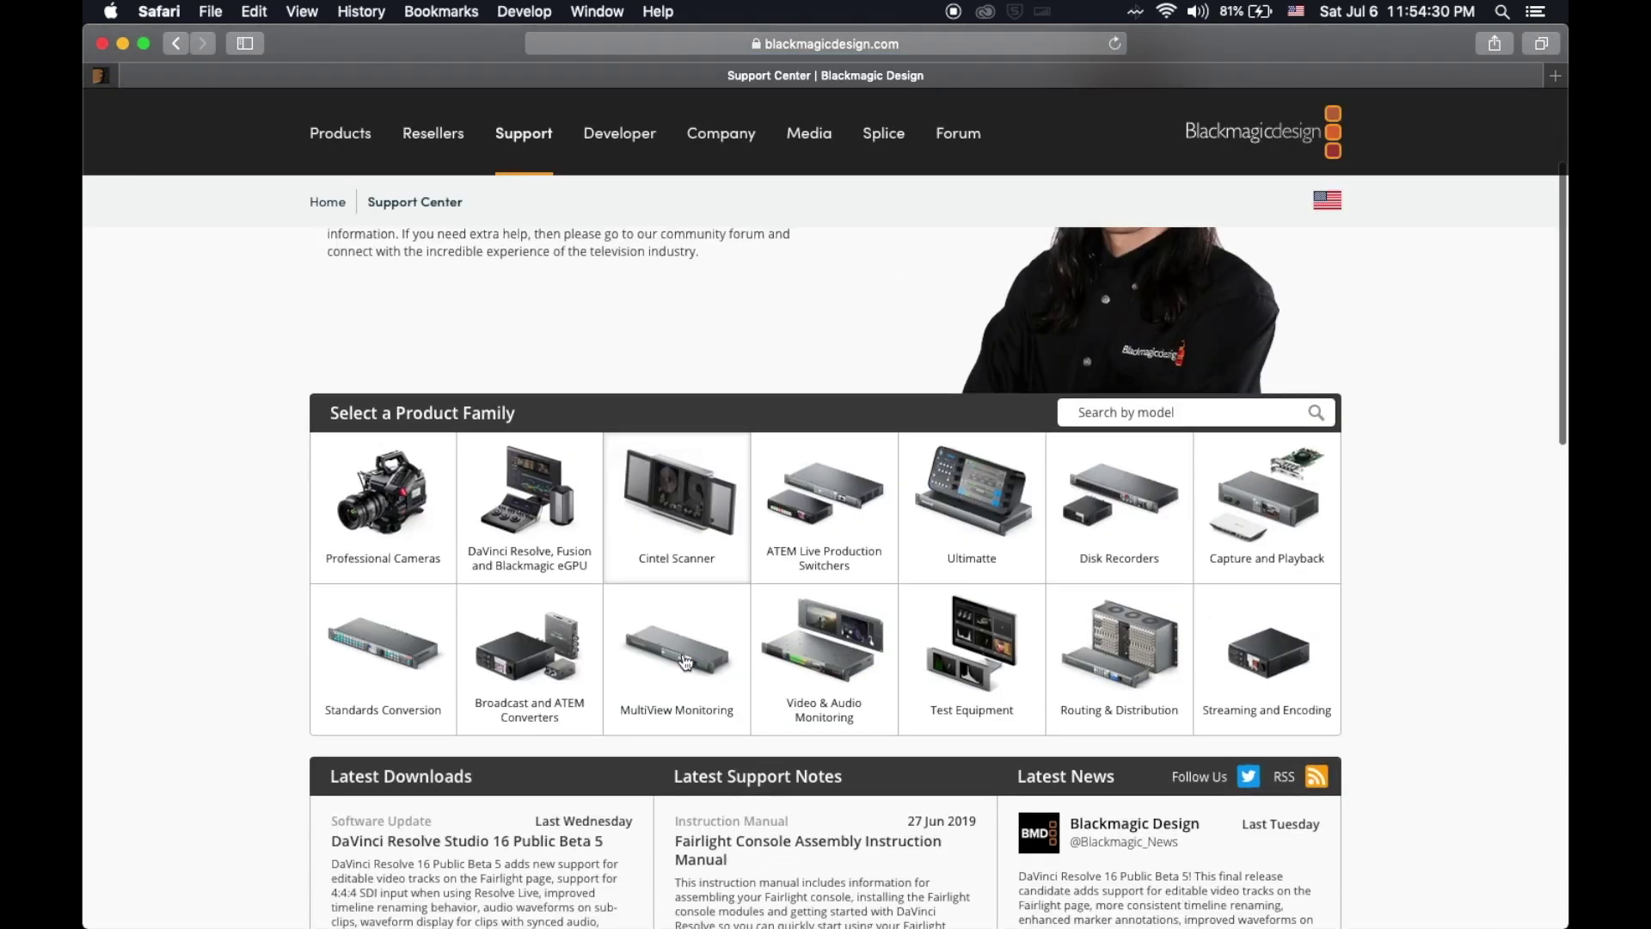
pyautogui.scroll(-3, 686, 661)
pyautogui.scroll(-3, 685, 661)
pyautogui.scroll(8, 829, 442)
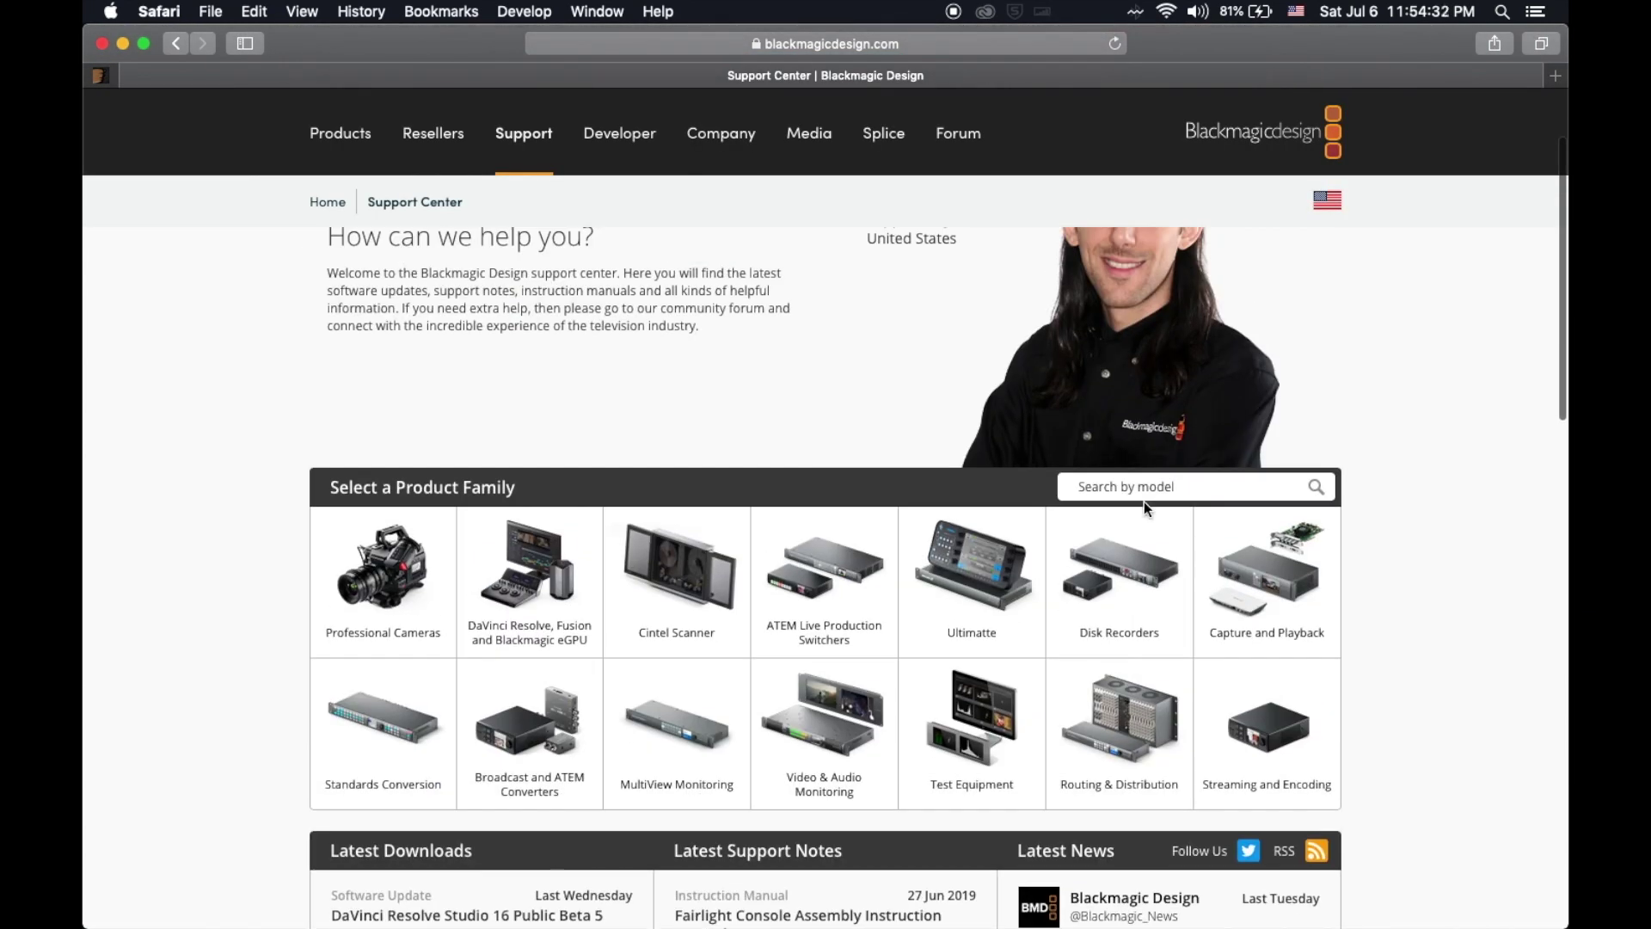
pyautogui.press('super+f')
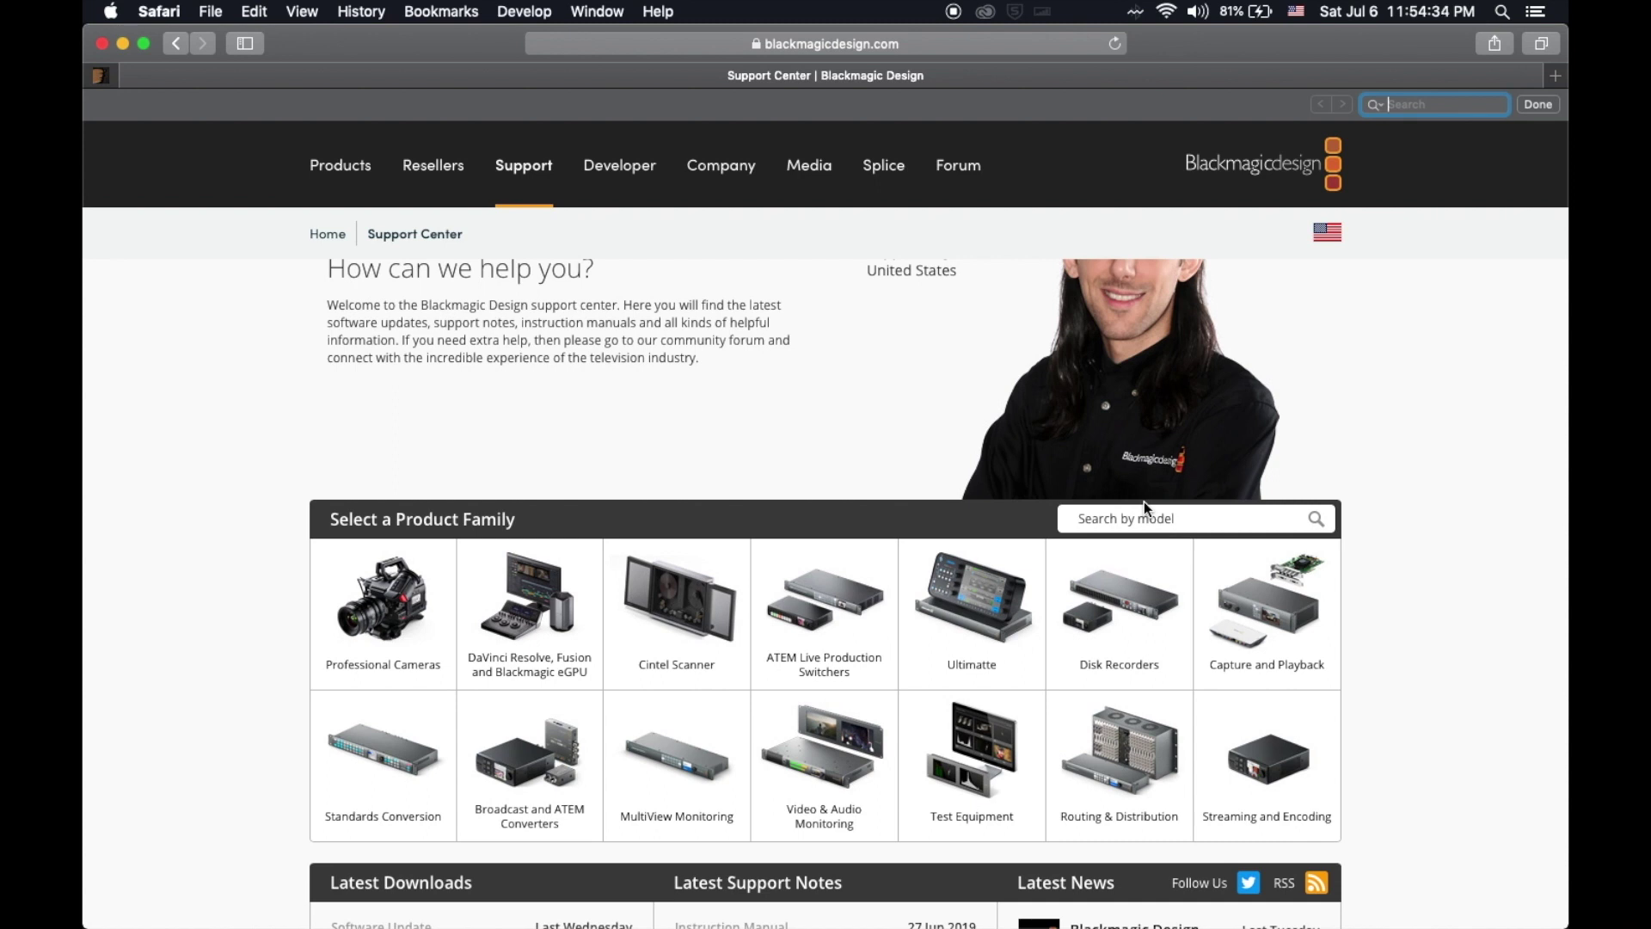
pyautogui.click(176, 45)
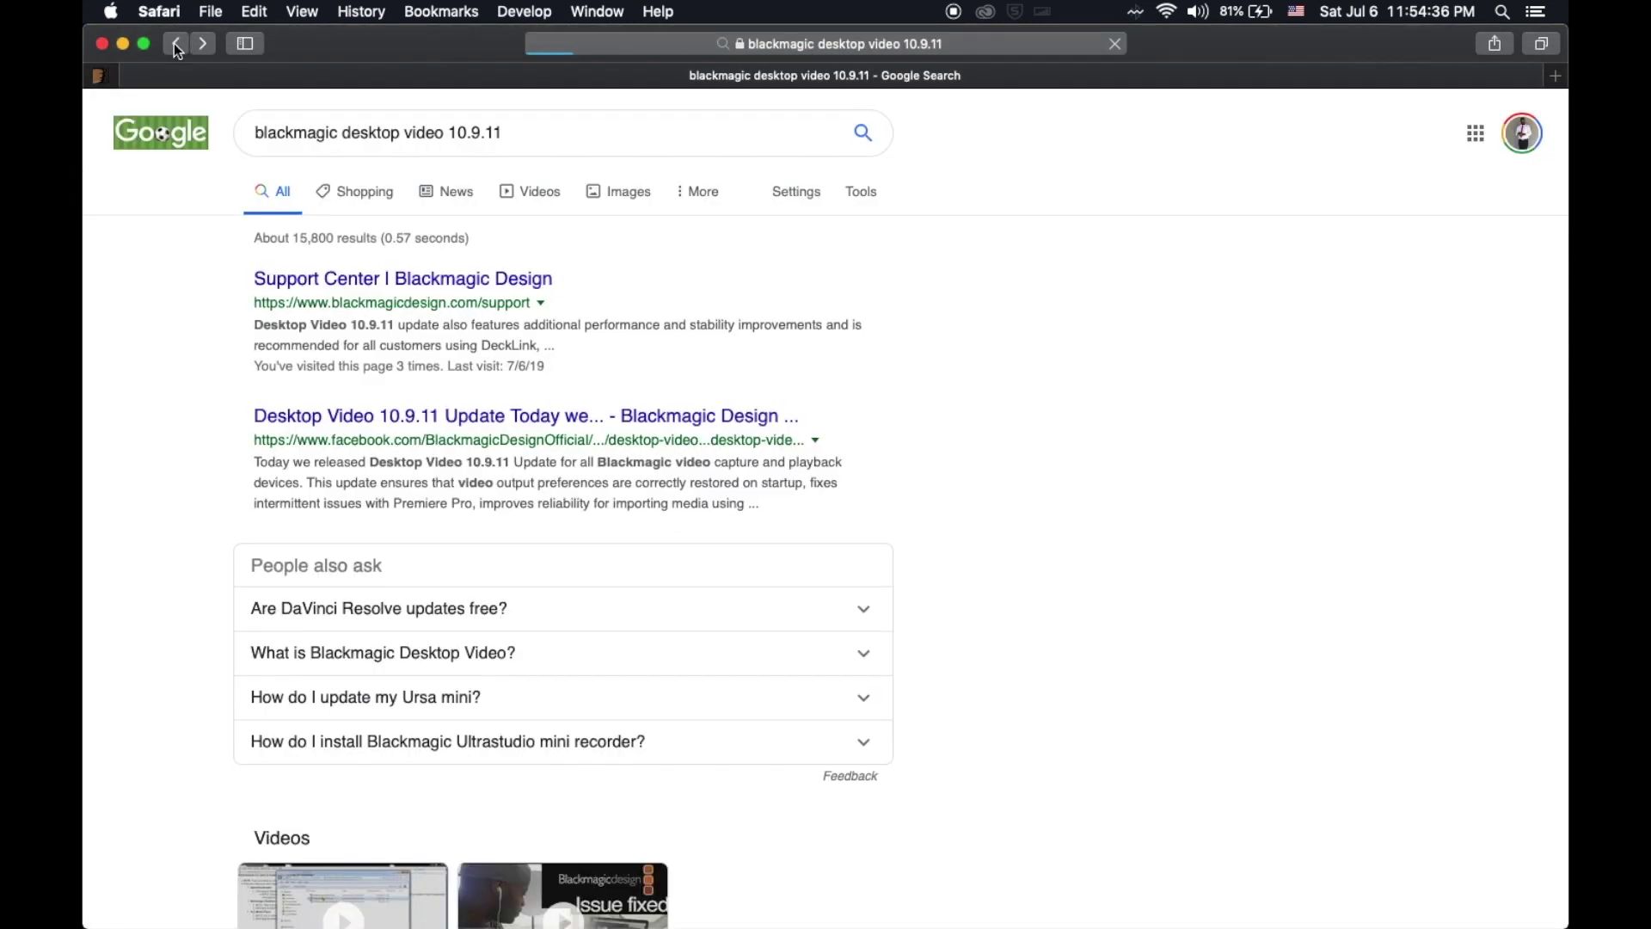
pyautogui.moveTo(503, 132); pyautogui.dragTo(448, 132)
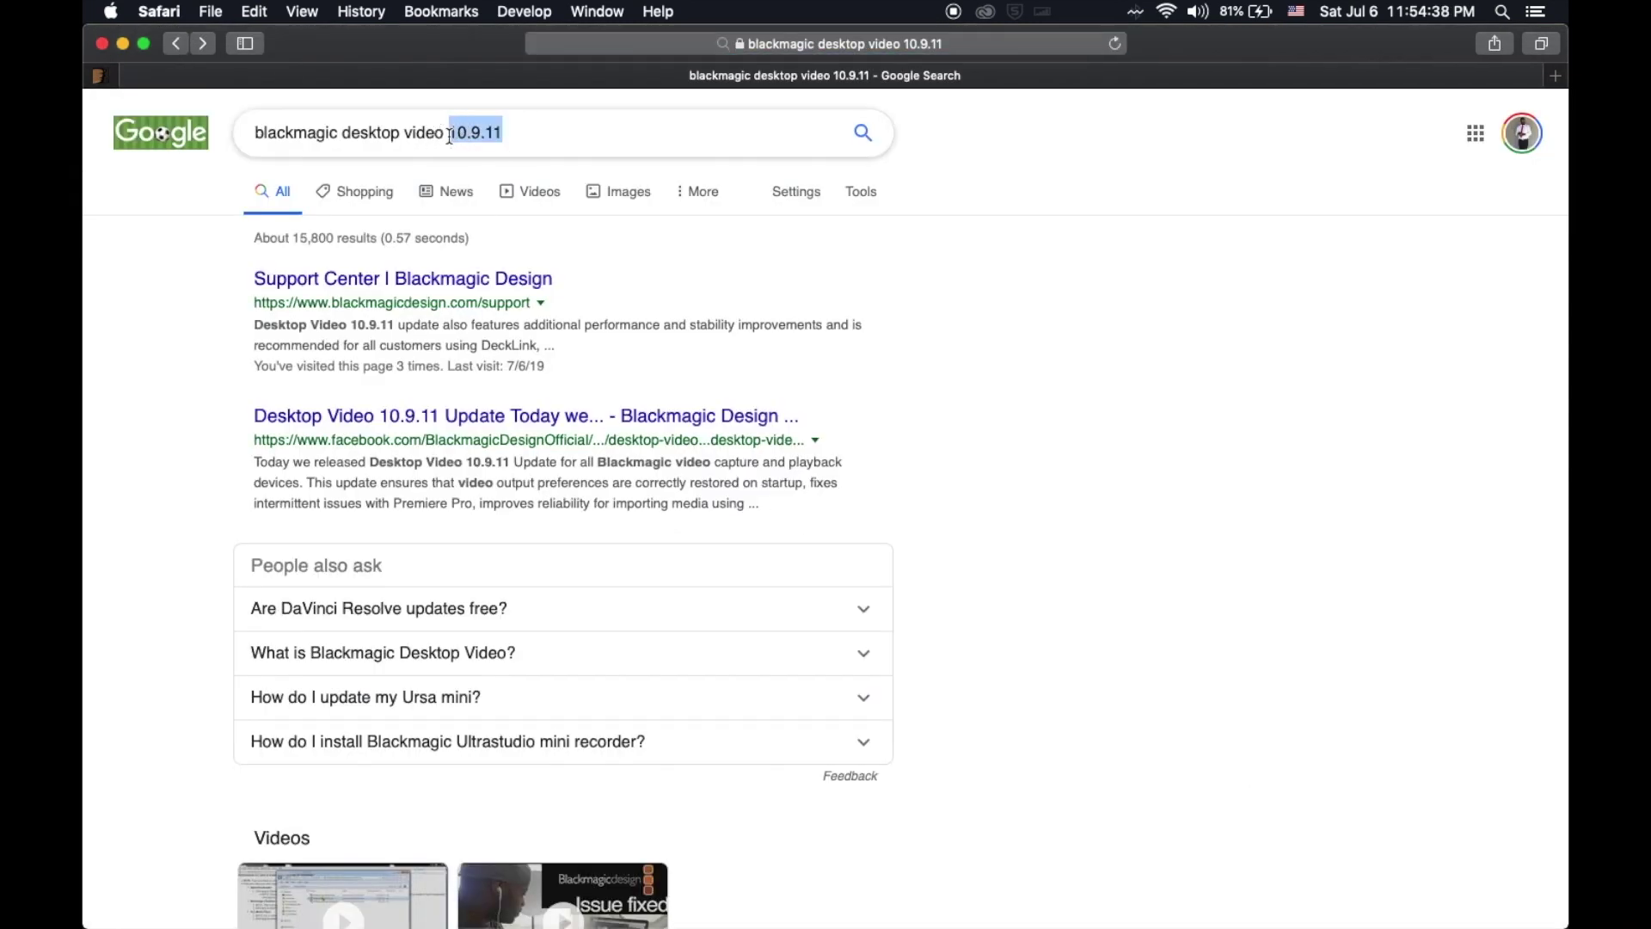
pyautogui.press('super+c')
# Return to the Support Center page and begin a find-in-page for the version
pyautogui.click(203, 43)
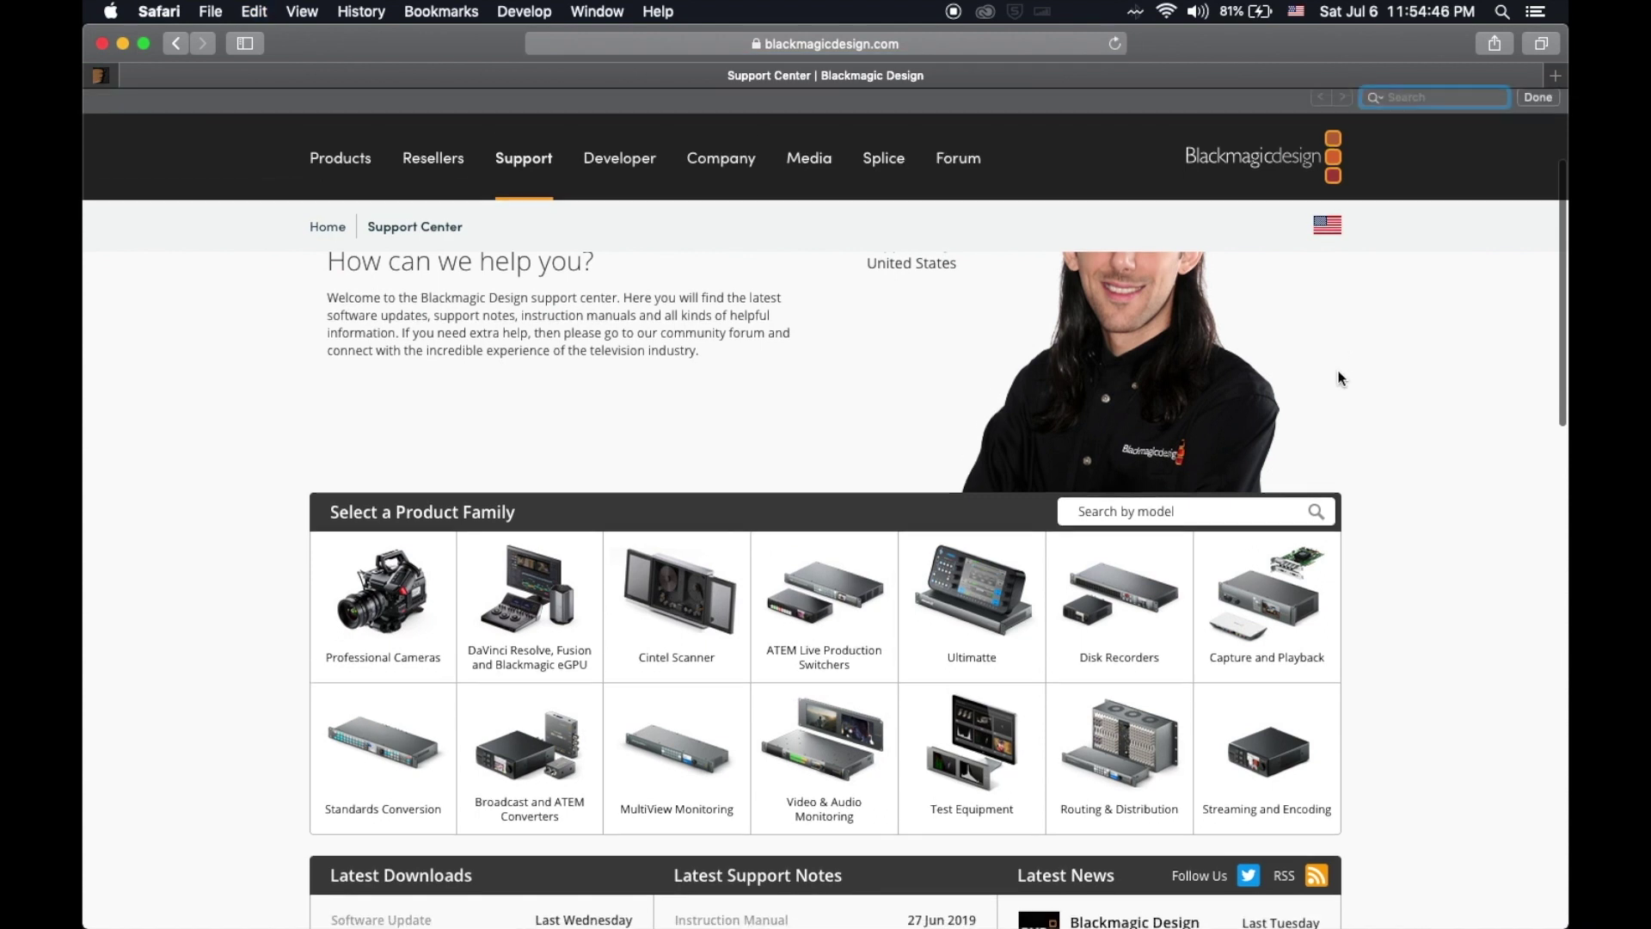
pyautogui.press('super+f')
pyautogui.write('10.9.11')
pyautogui.scroll(-5, 477, 542)
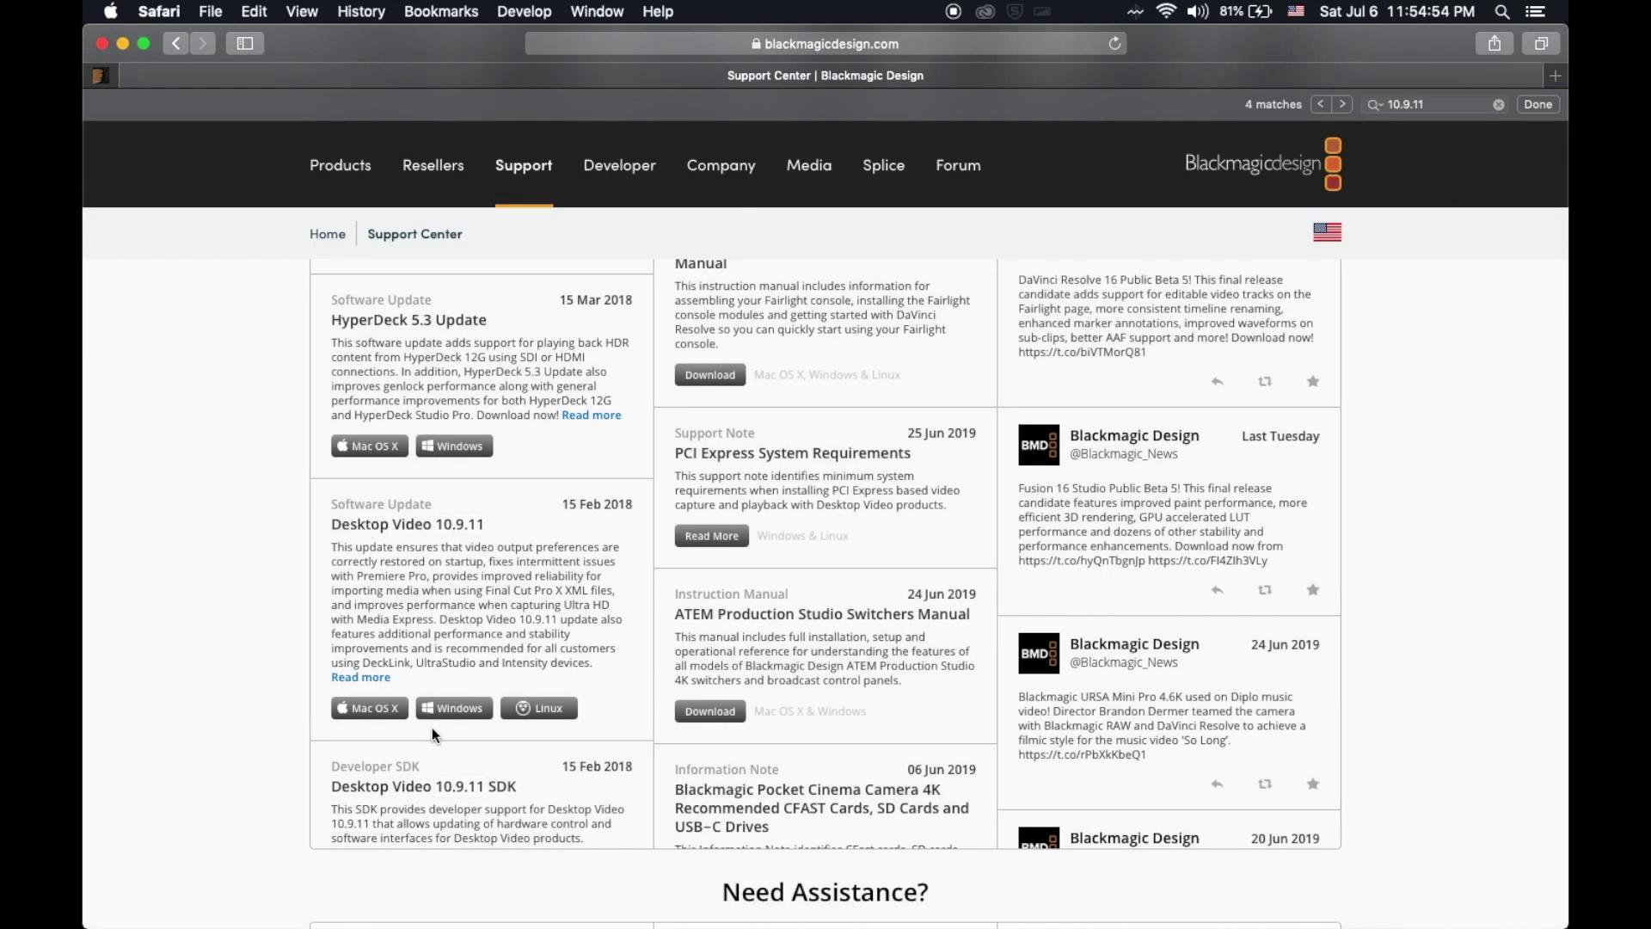
# Choose the Mac OS X download for Desktop Video 10.9.11
pyautogui.click(368, 708)
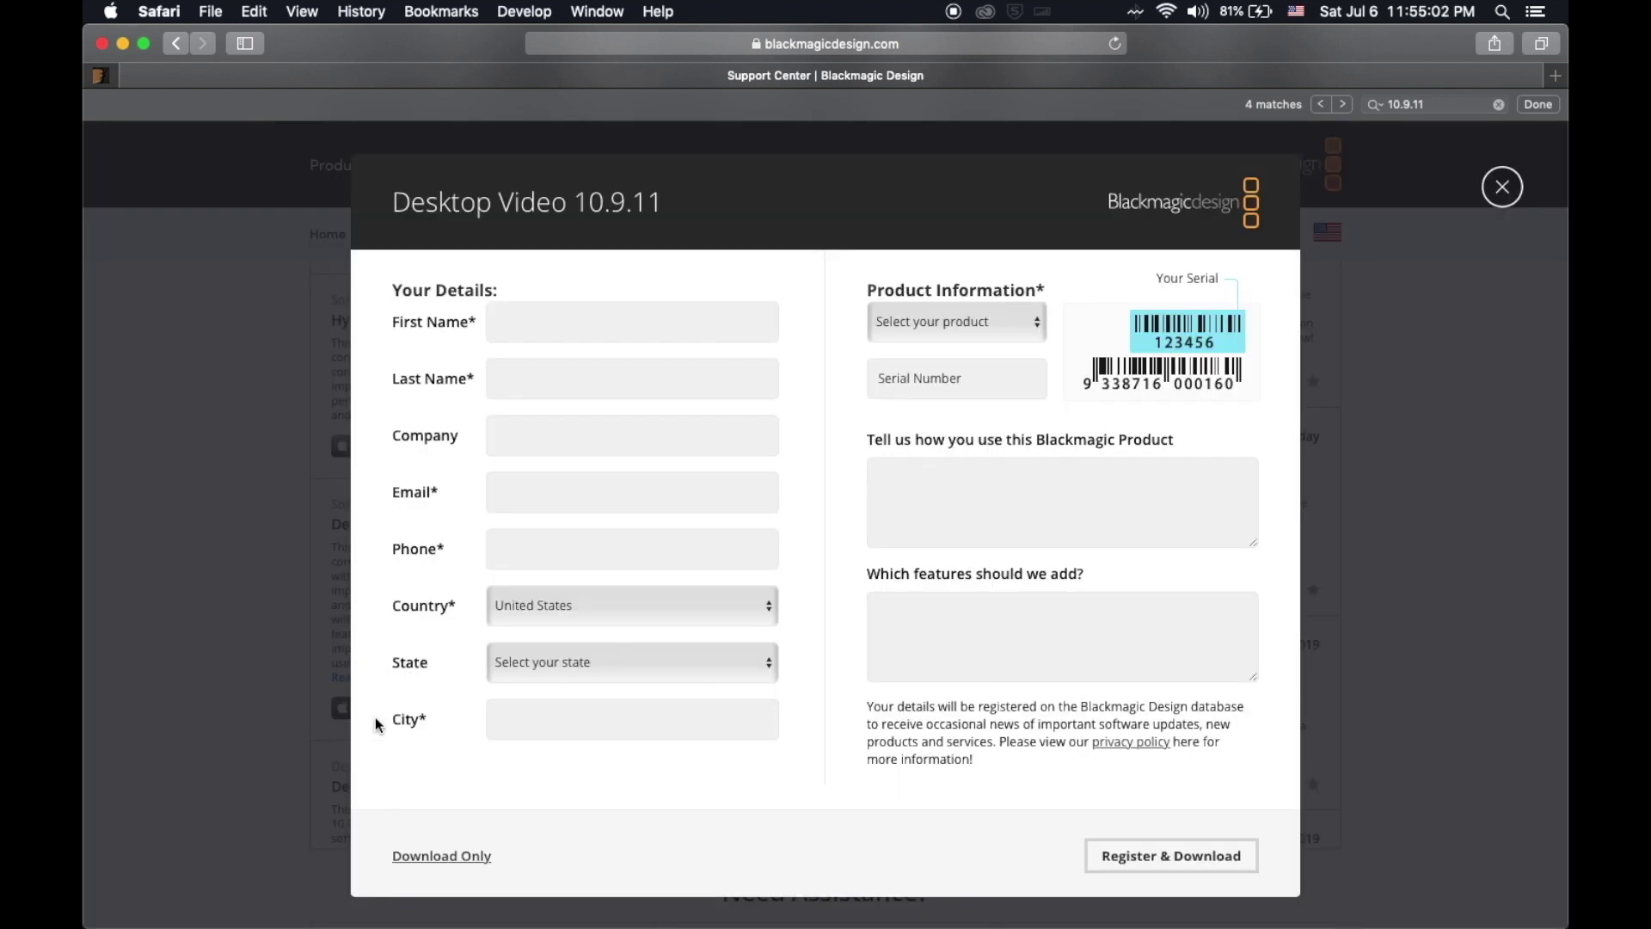
# Download without registering, dismiss the antivirus alert, and show Safari's downloads list
pyautogui.click(442, 857)
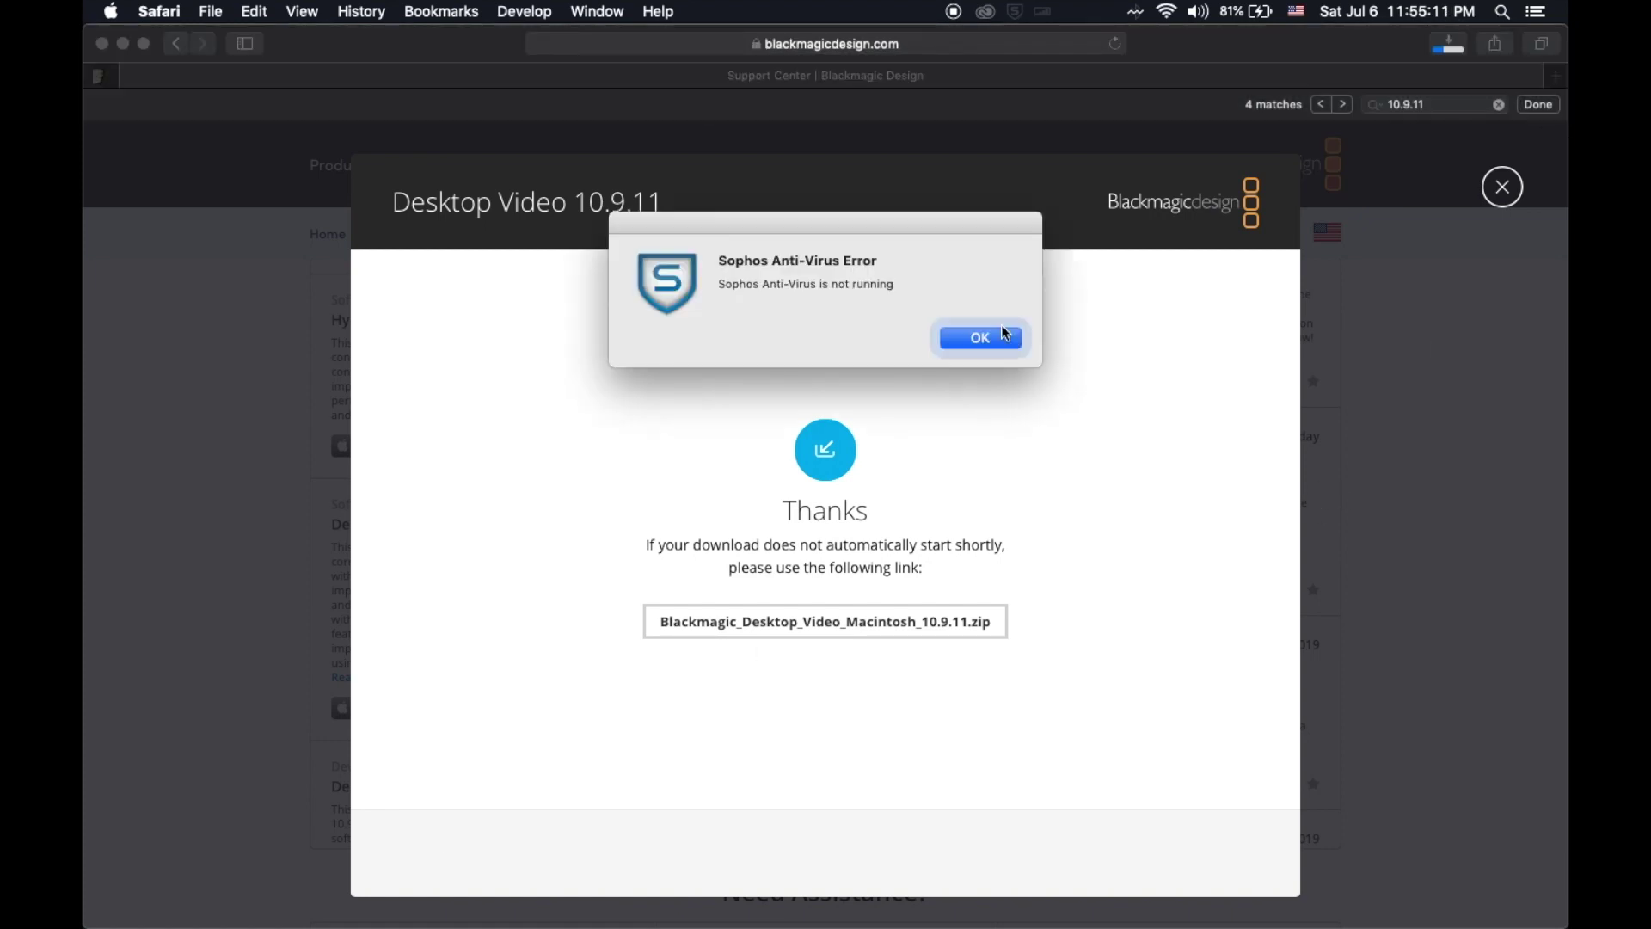
pyautogui.click(984, 338)
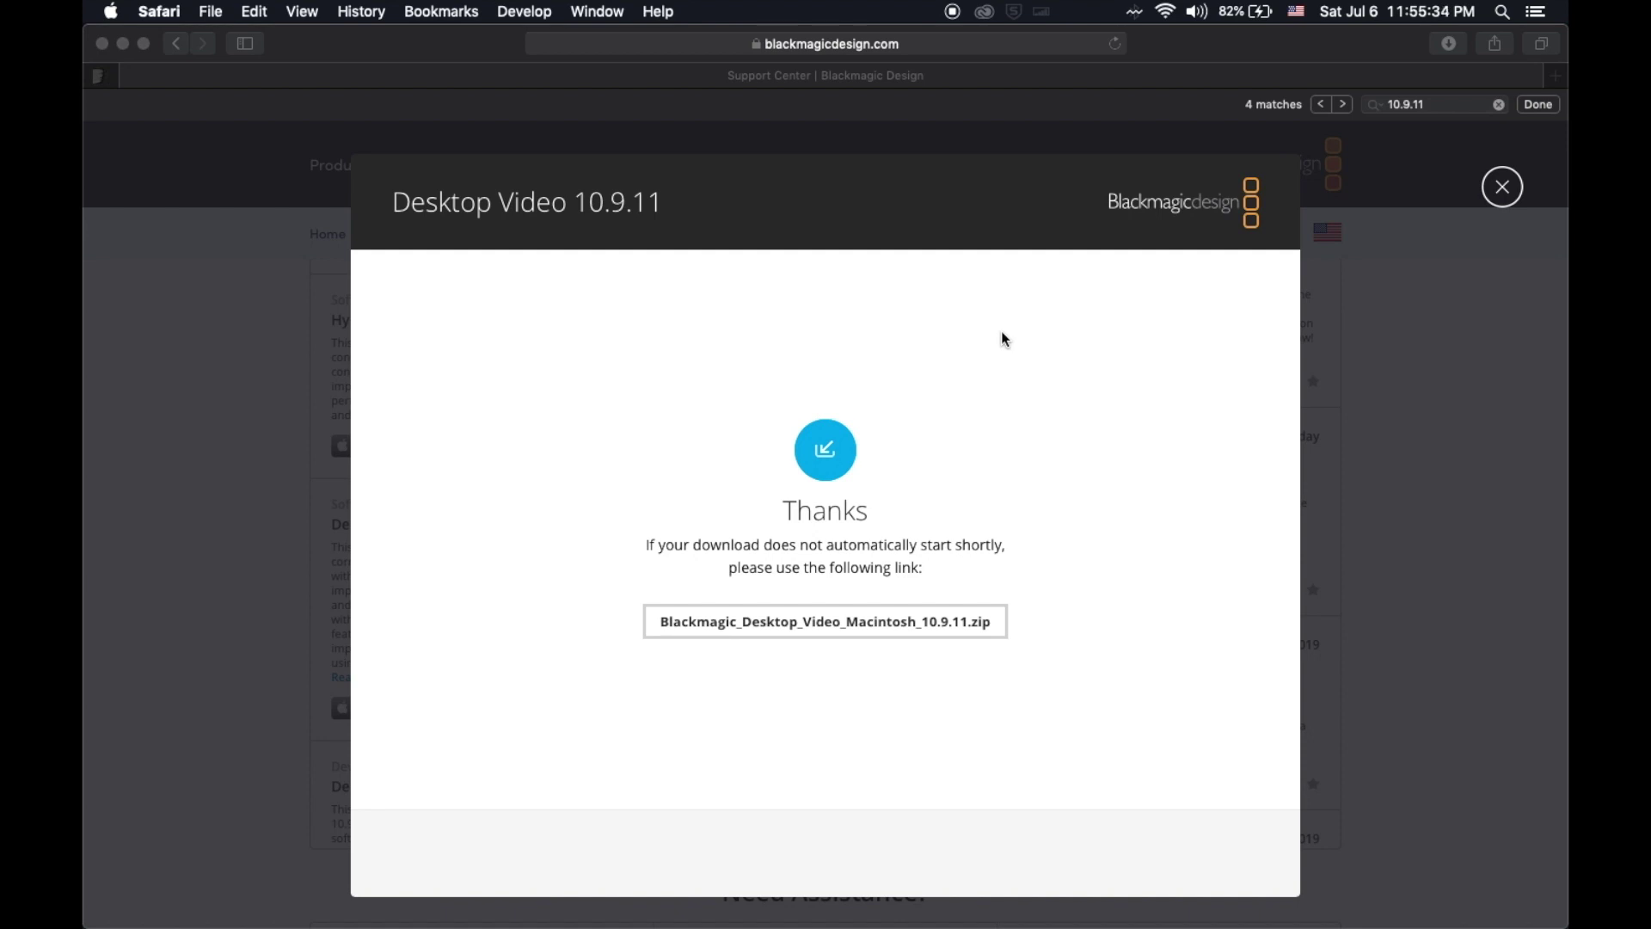
pyautogui.click(1448, 43)
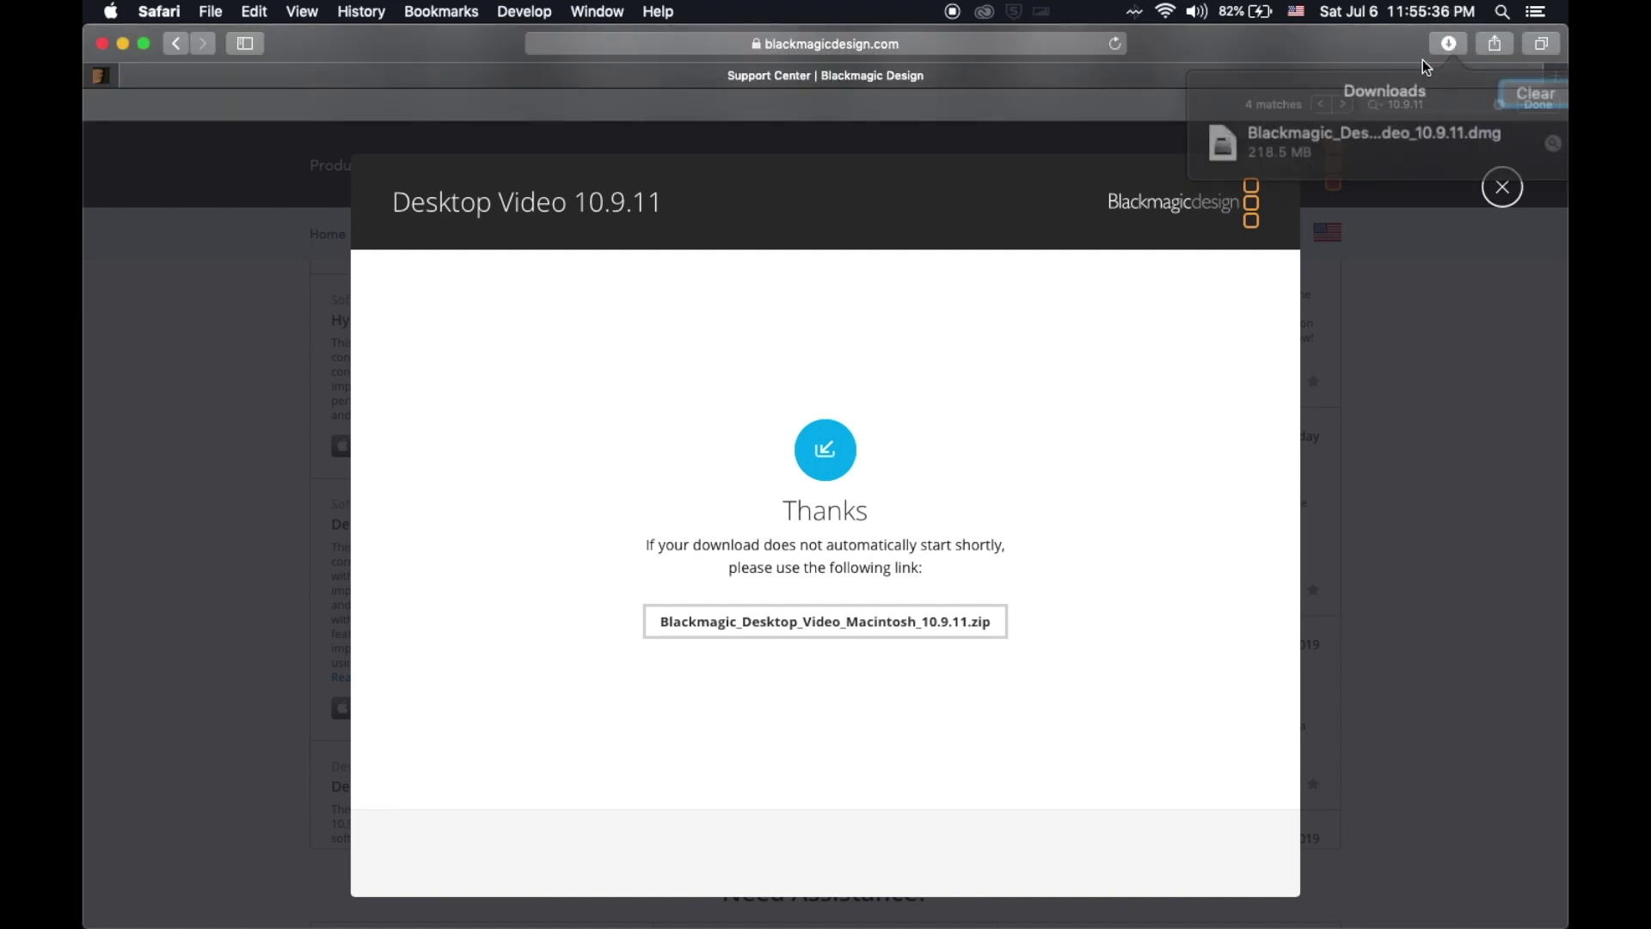
# Mount the Desktop Video .dmg and launch Install Desktop Video 10.9.11
pyautogui.doubleClick(1395, 126)
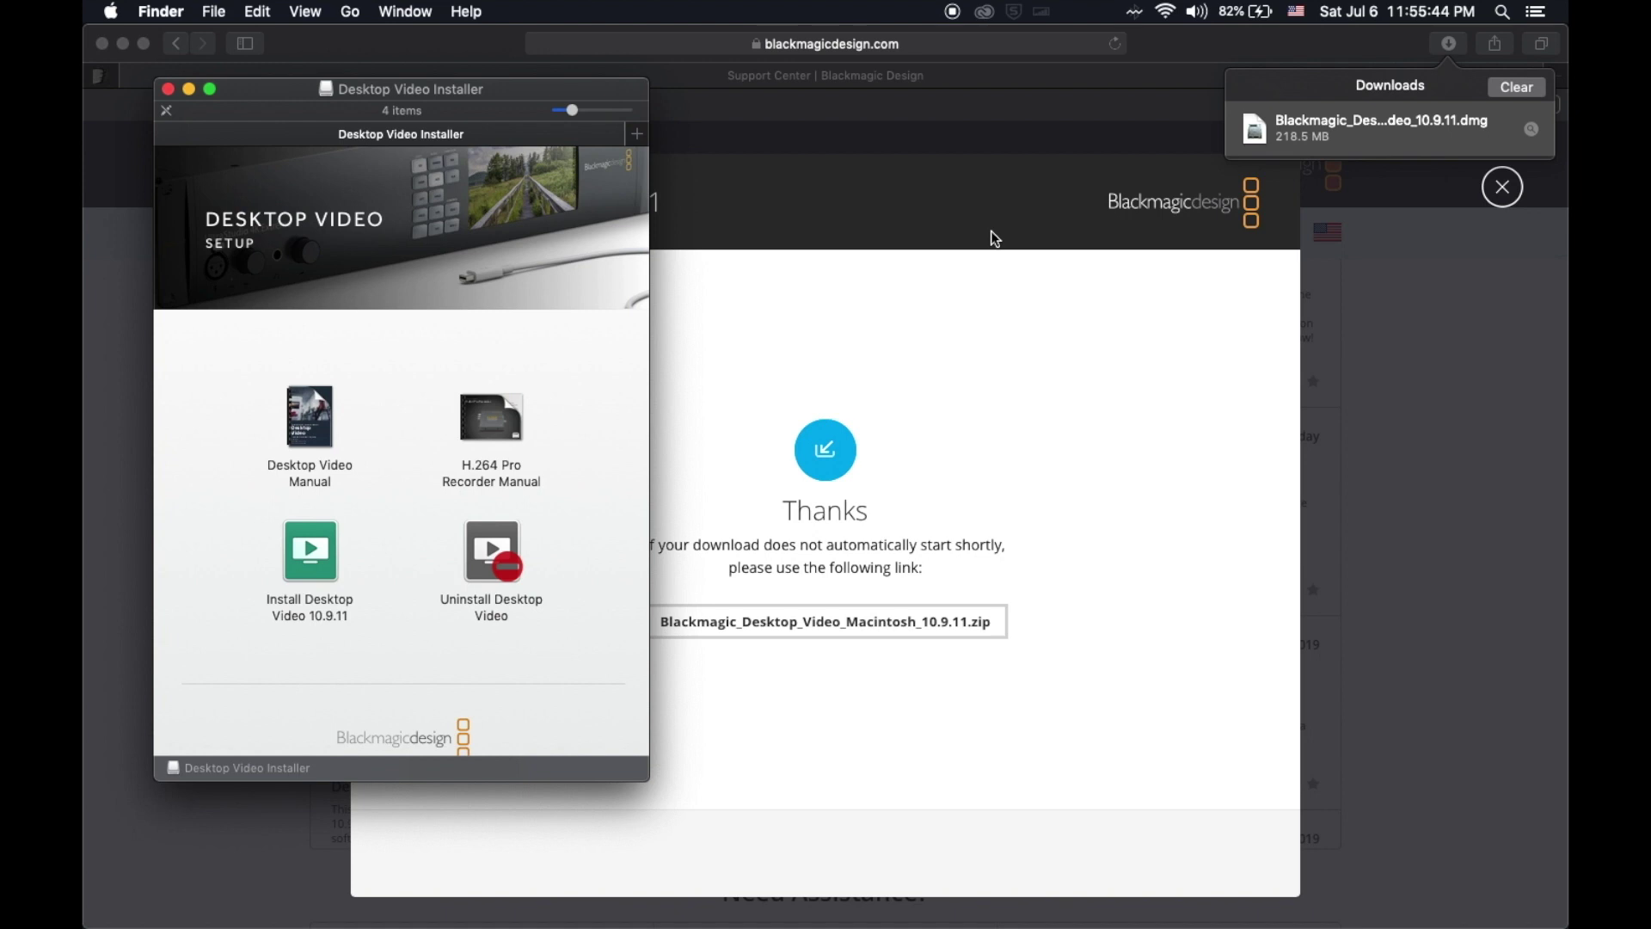
pyautogui.doubleClick(300, 544)
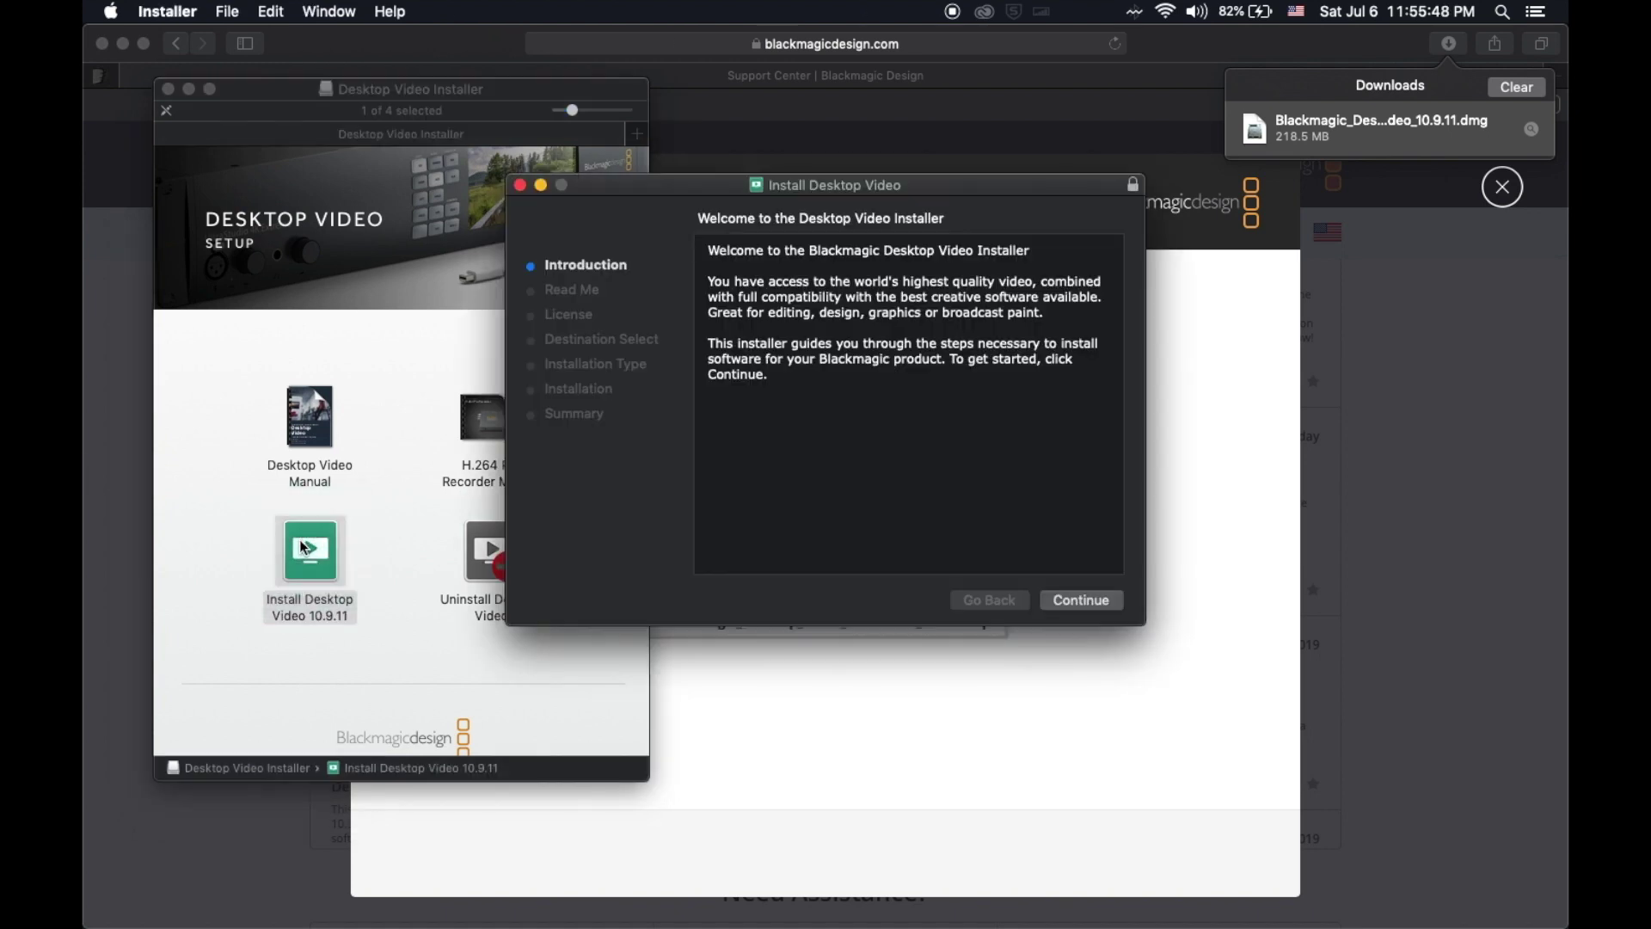
# Pass the introduction and Read Me and agree to the license agreement
pyautogui.click(1103, 601)
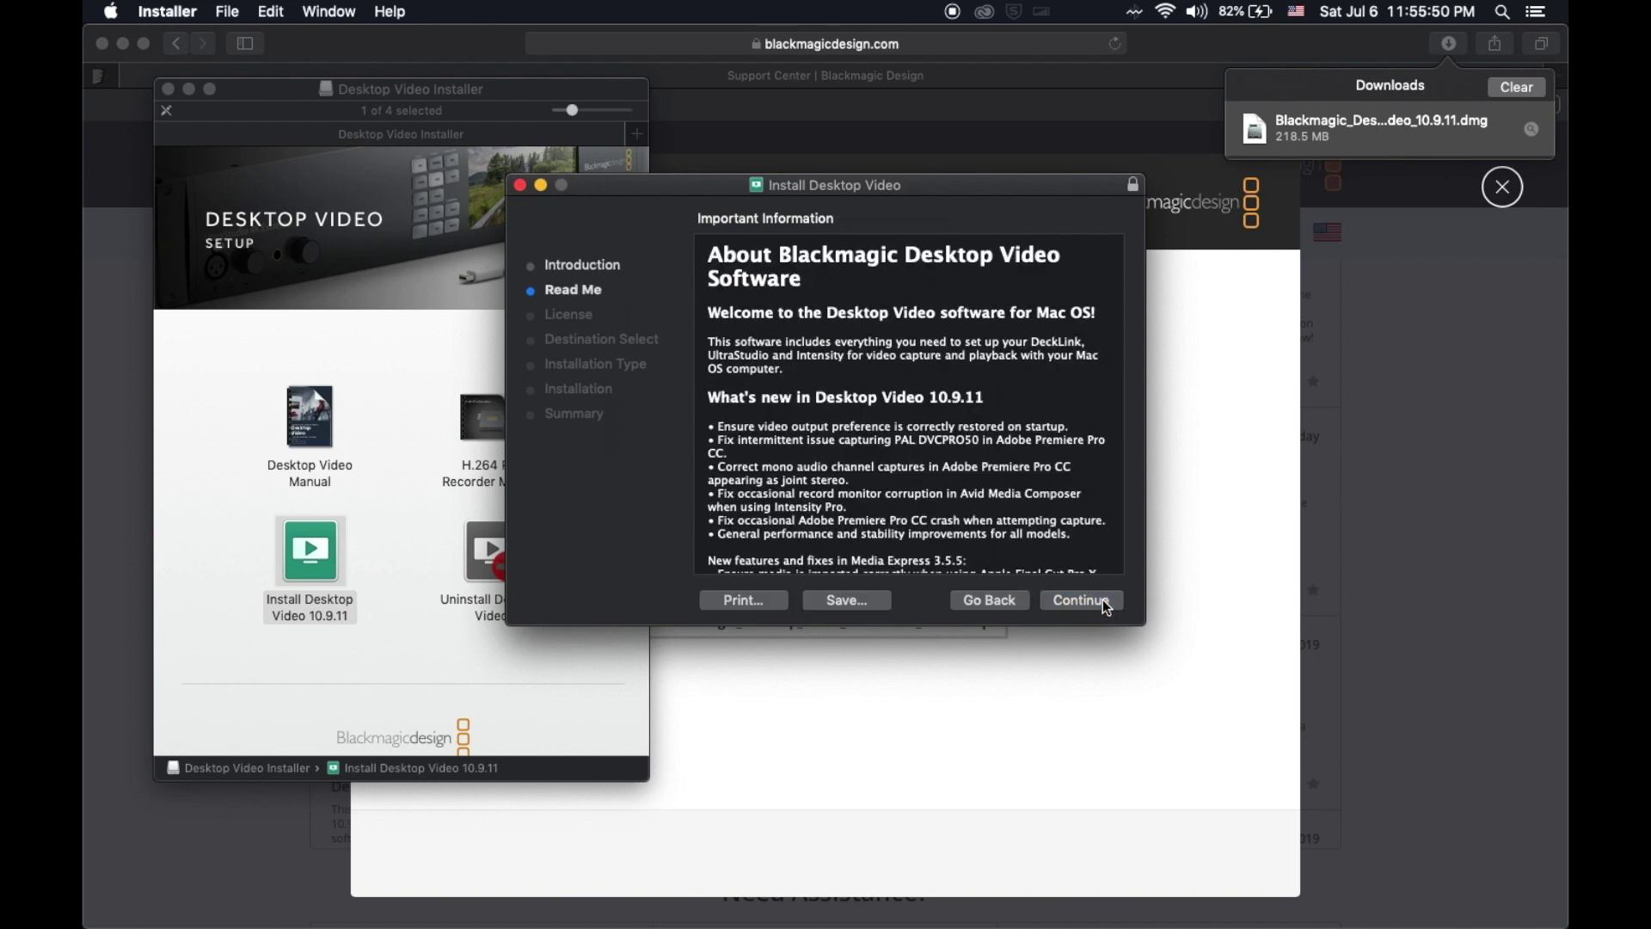
pyautogui.click(1104, 599)
pyautogui.click(1103, 600)
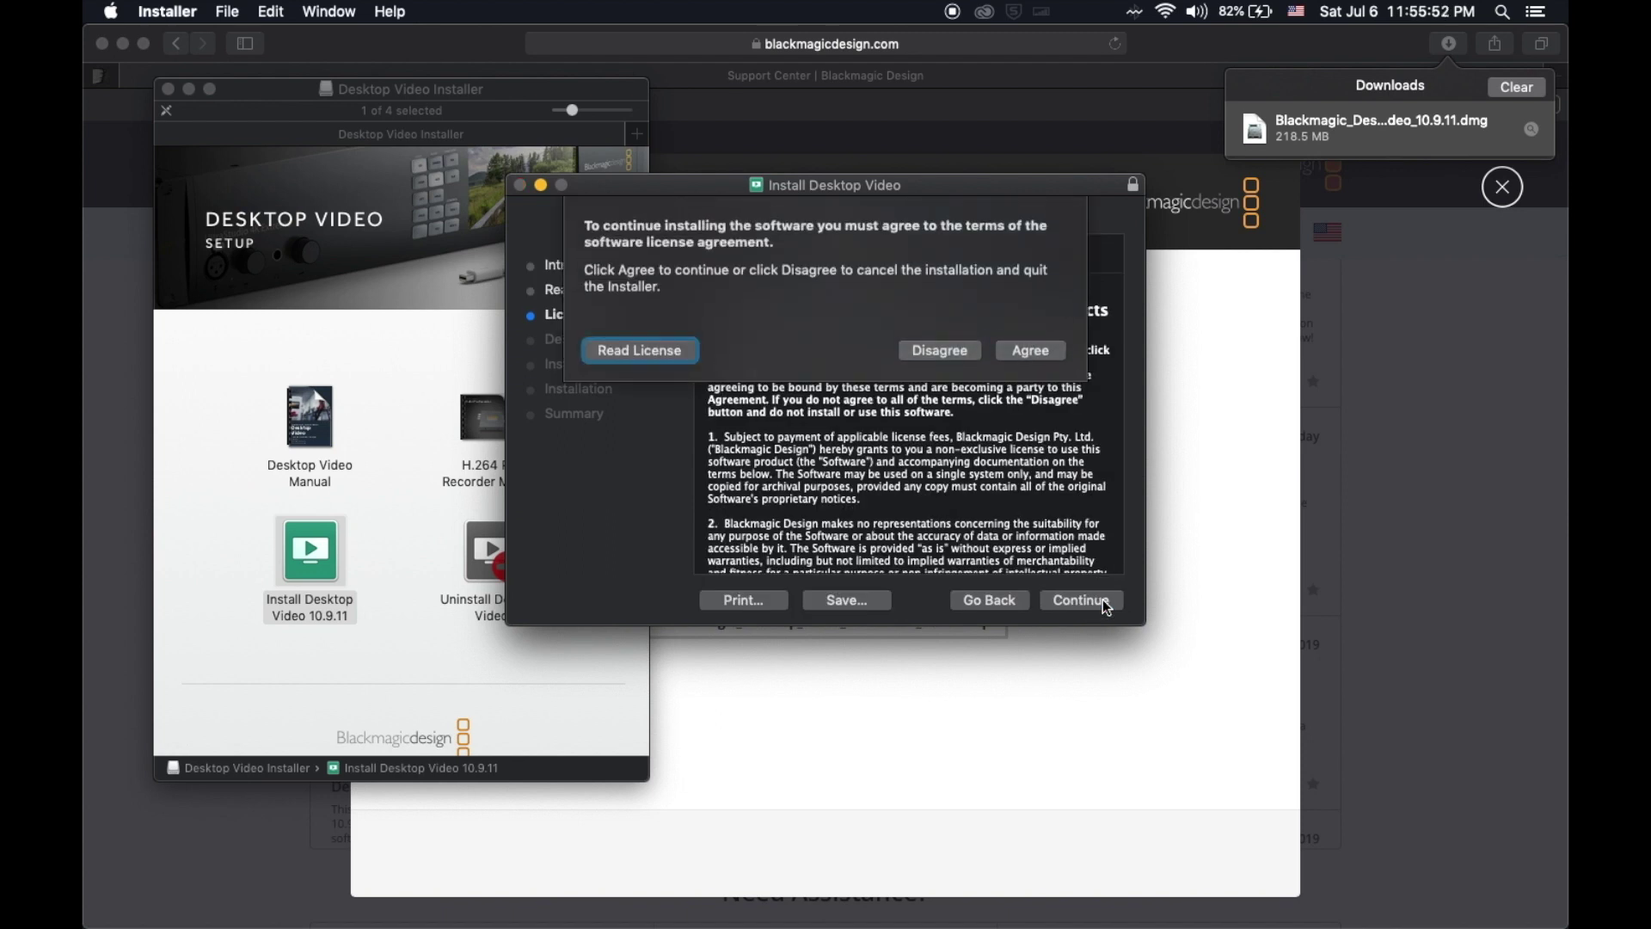
pyautogui.click(1030, 323)
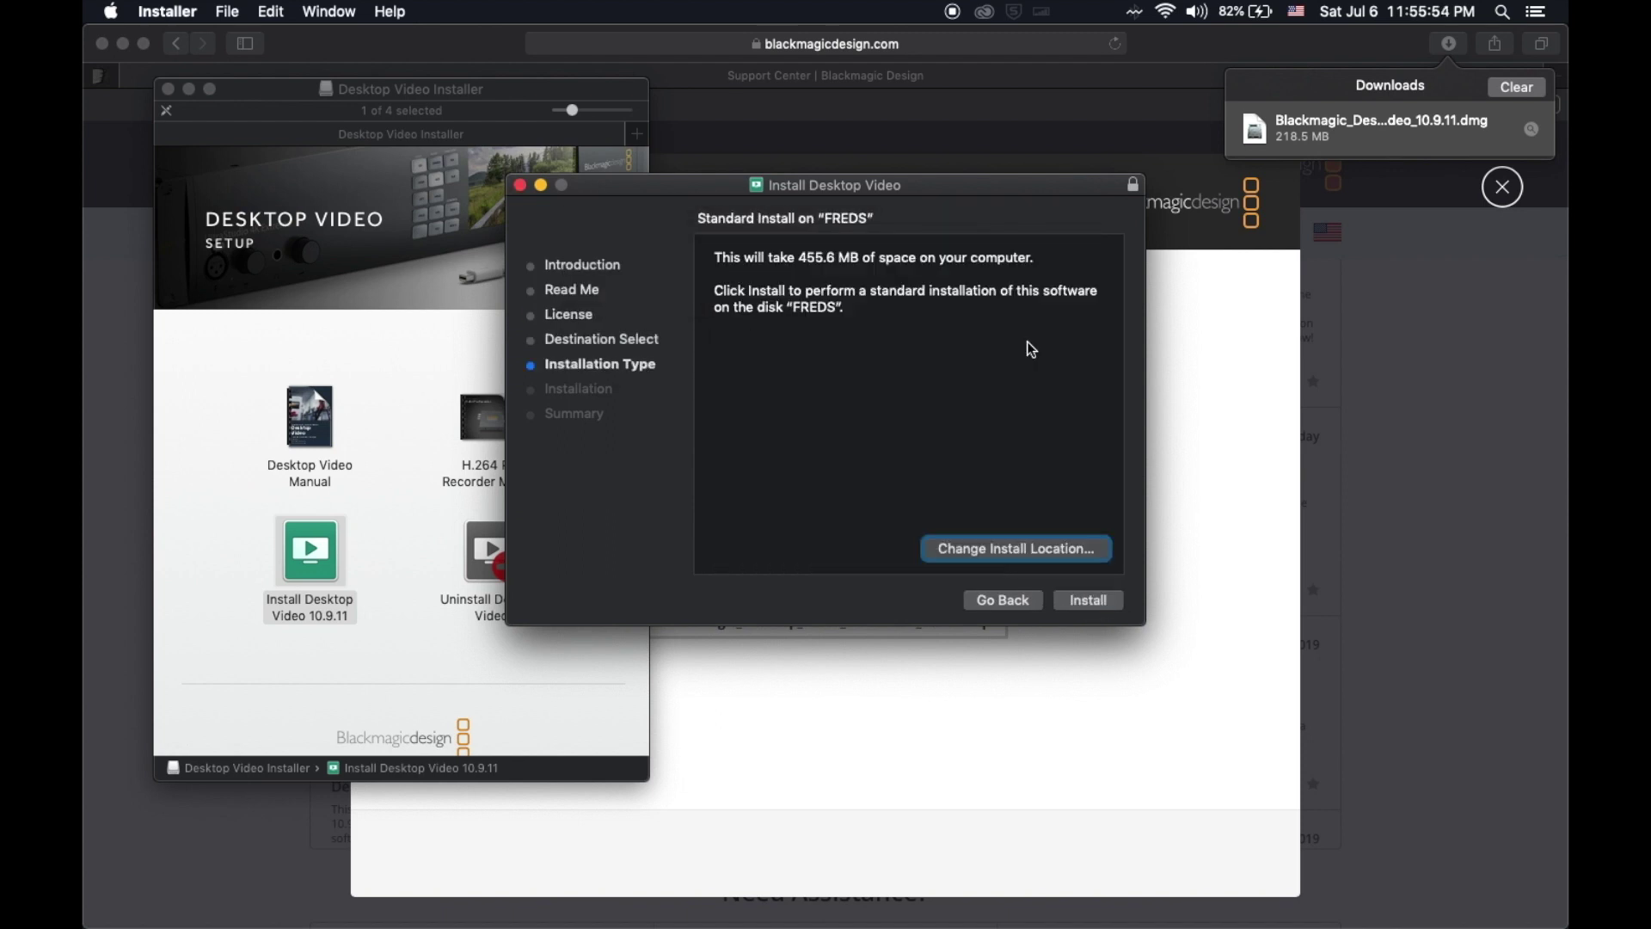
# Start the standard install with the admin password and confirm the restart warning
pyautogui.click(1079, 606)
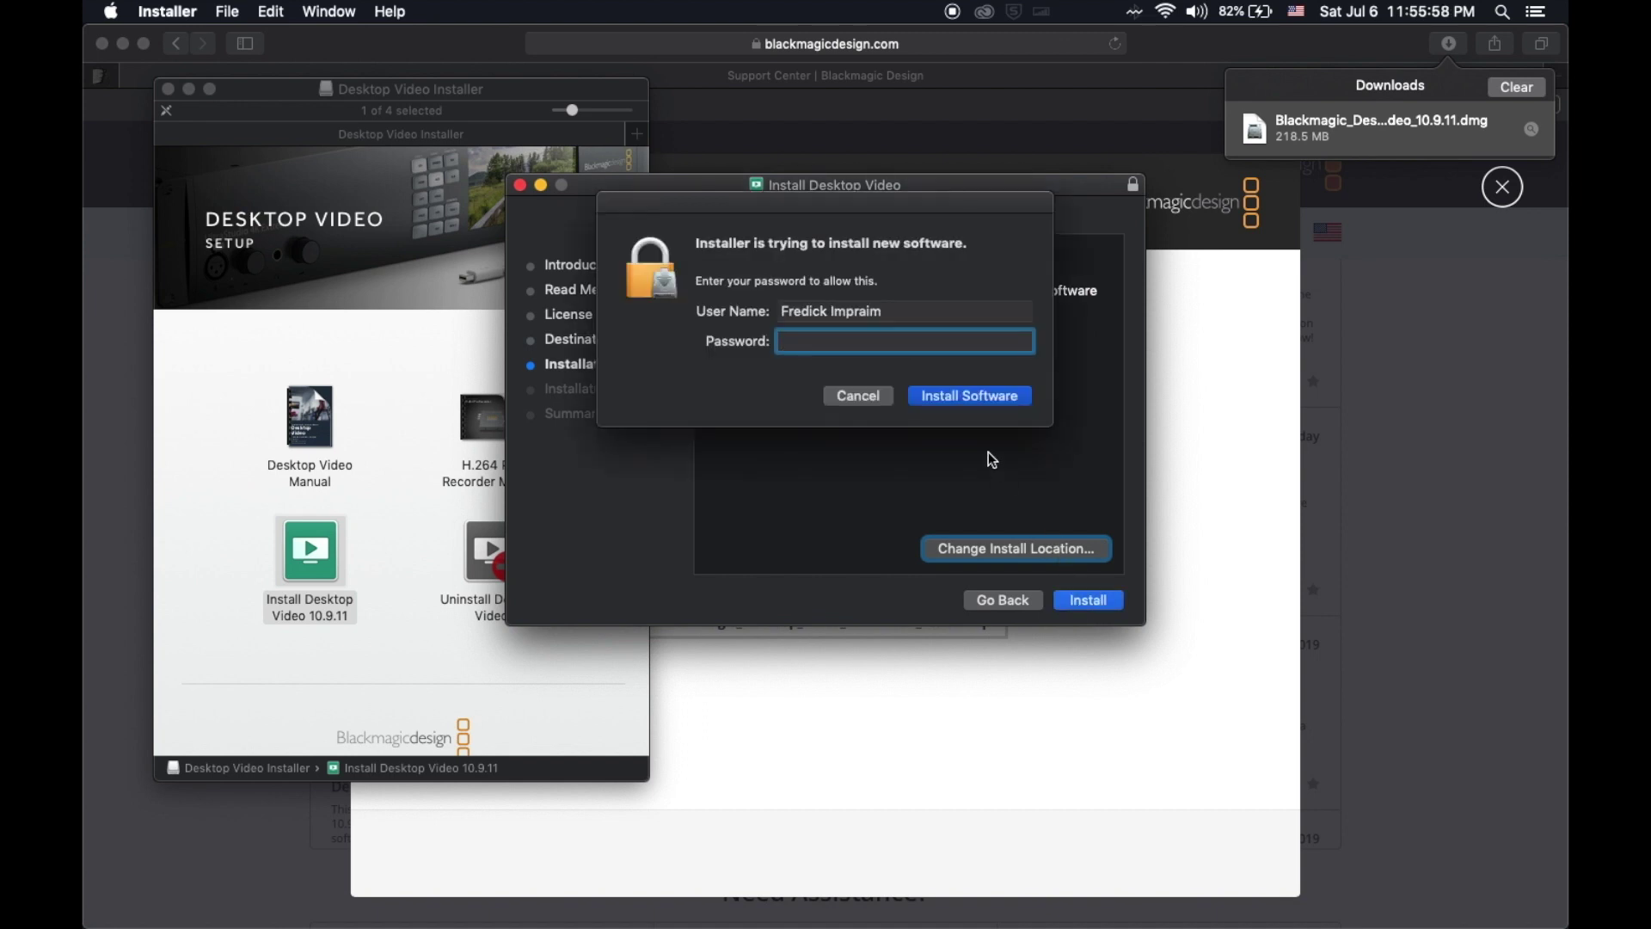
pyautogui.write('••••••••')
pyautogui.press('Return')
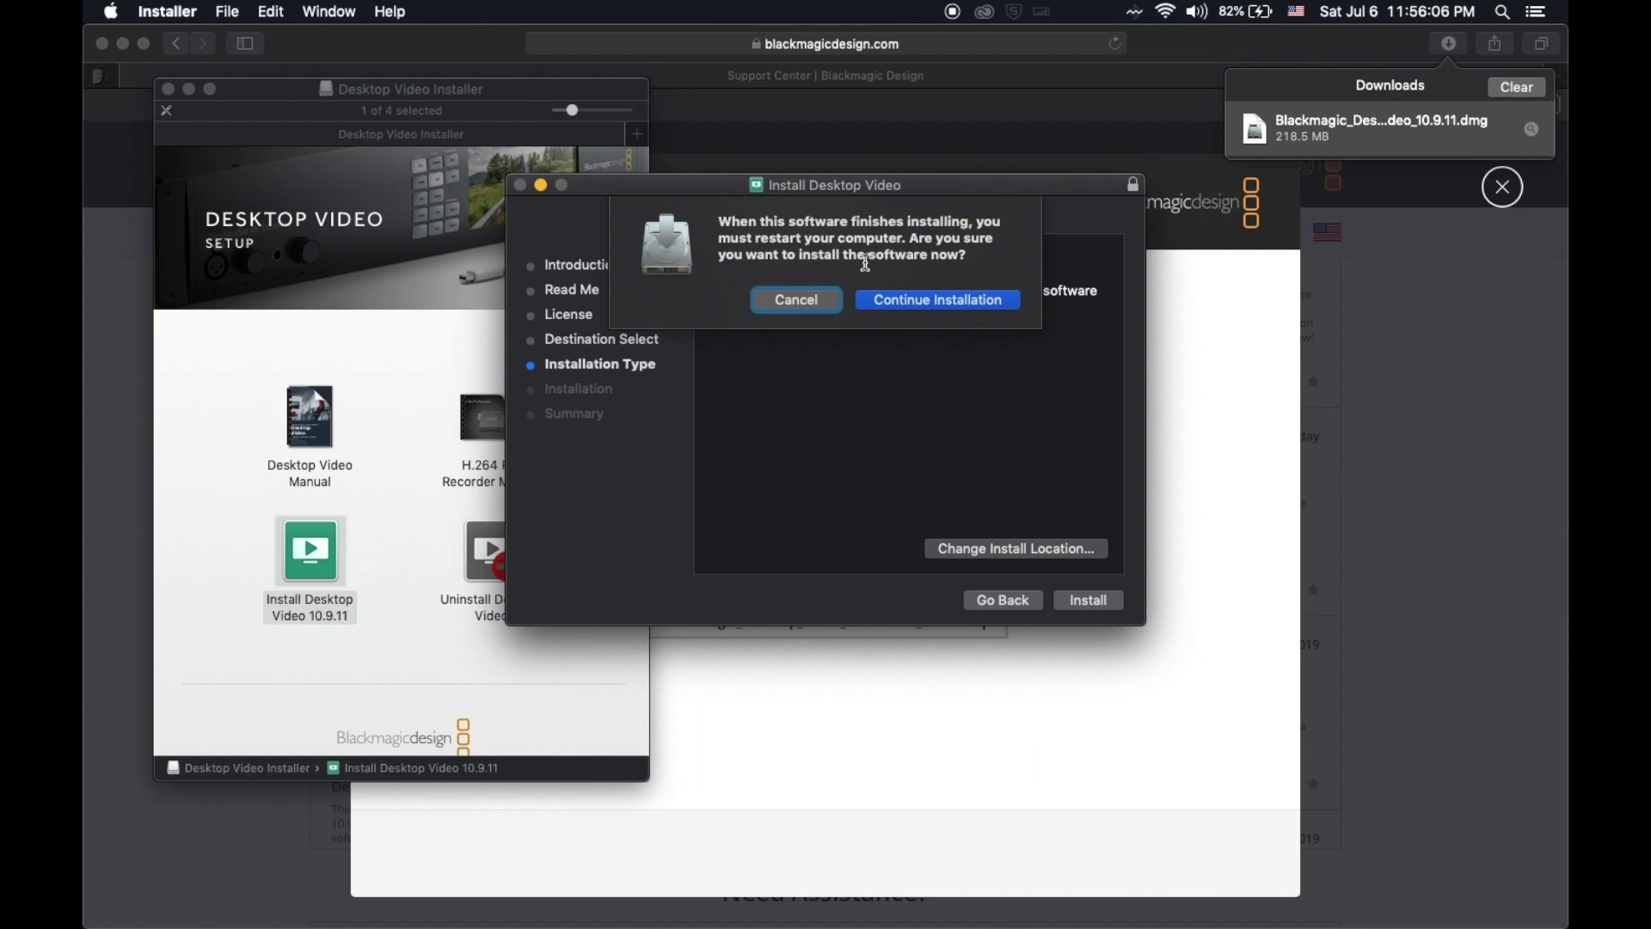
pyautogui.click(958, 309)
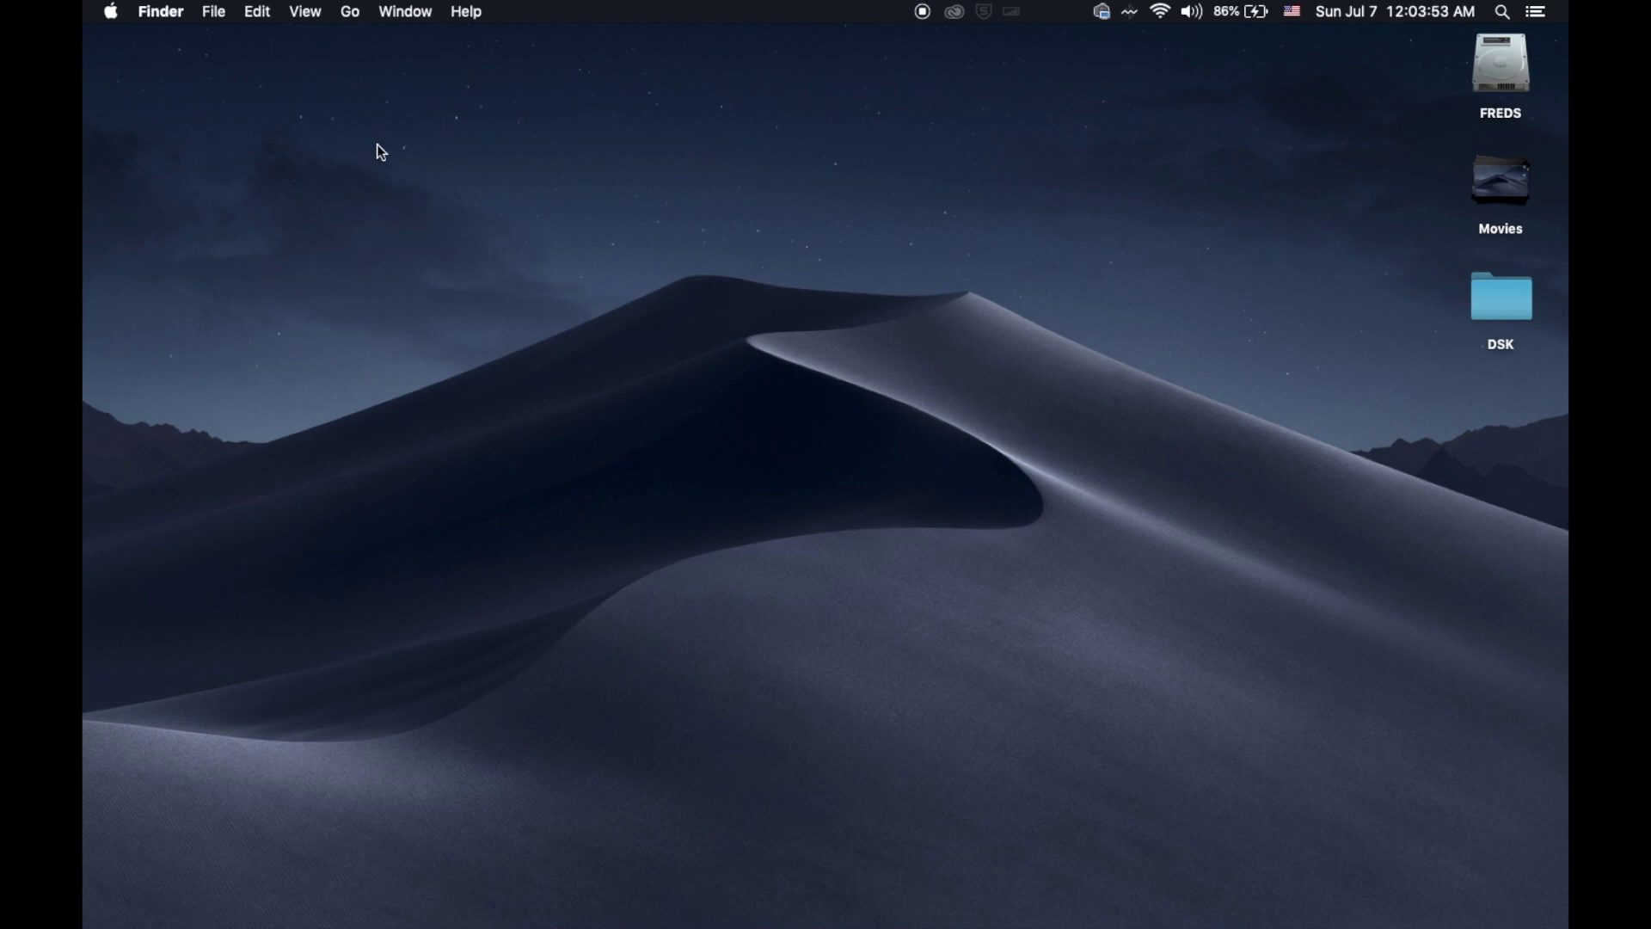
# Show the Security & Privacy General settings in System Preferences
pyautogui.click(108, 11)
pyautogui.click(187, 69)
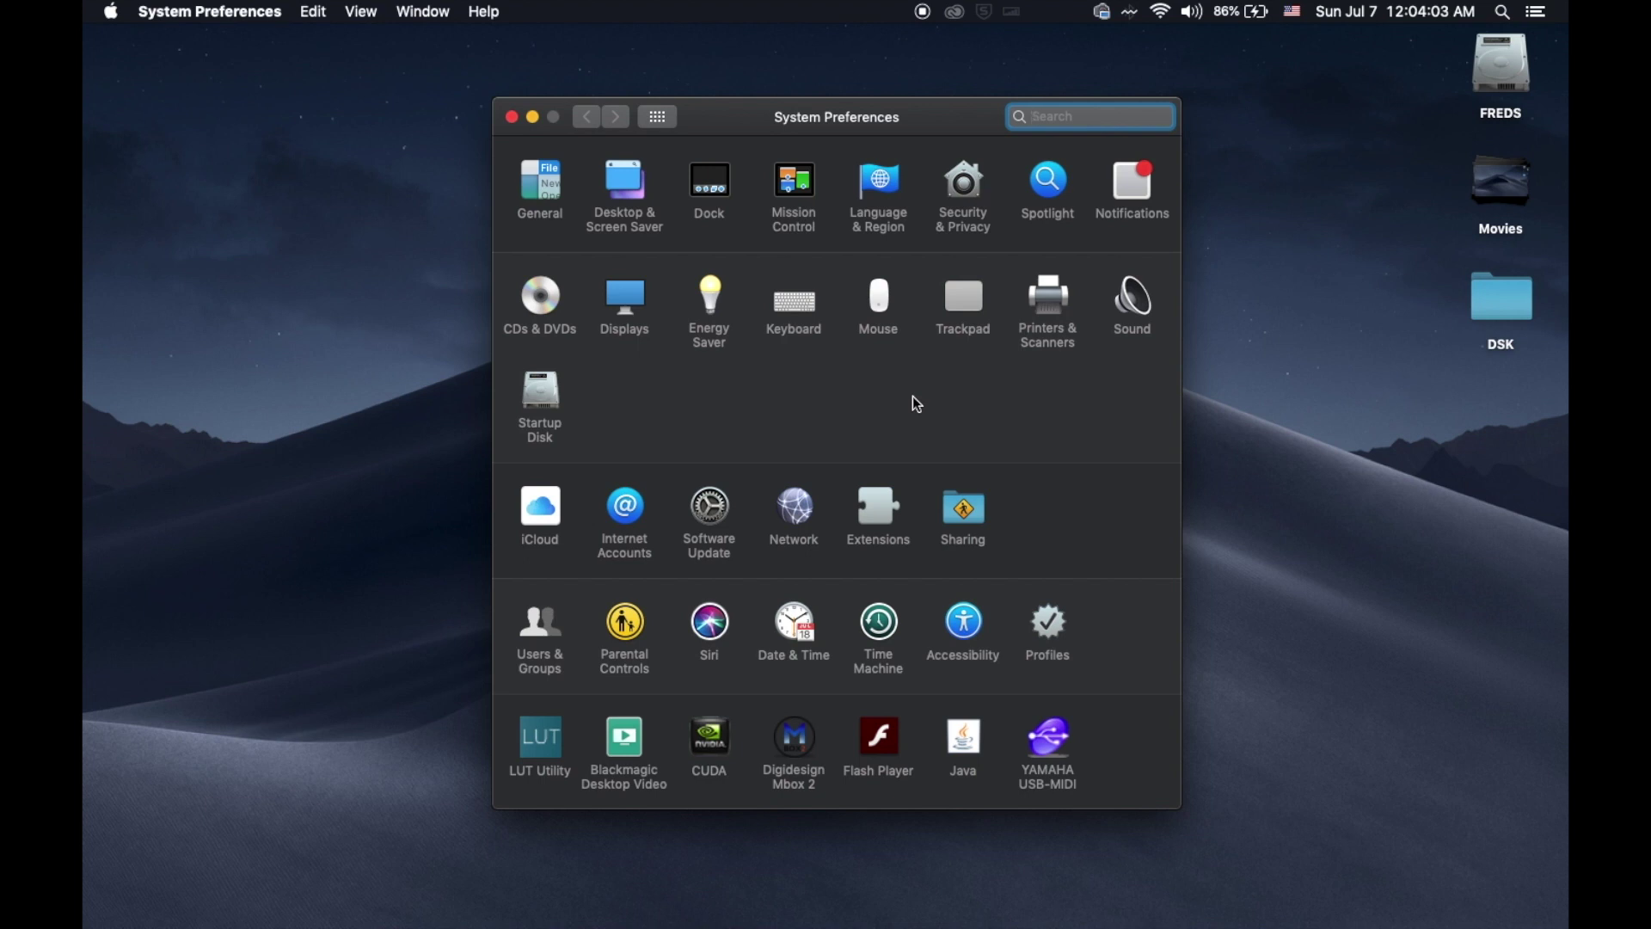
pyautogui.click(974, 194)
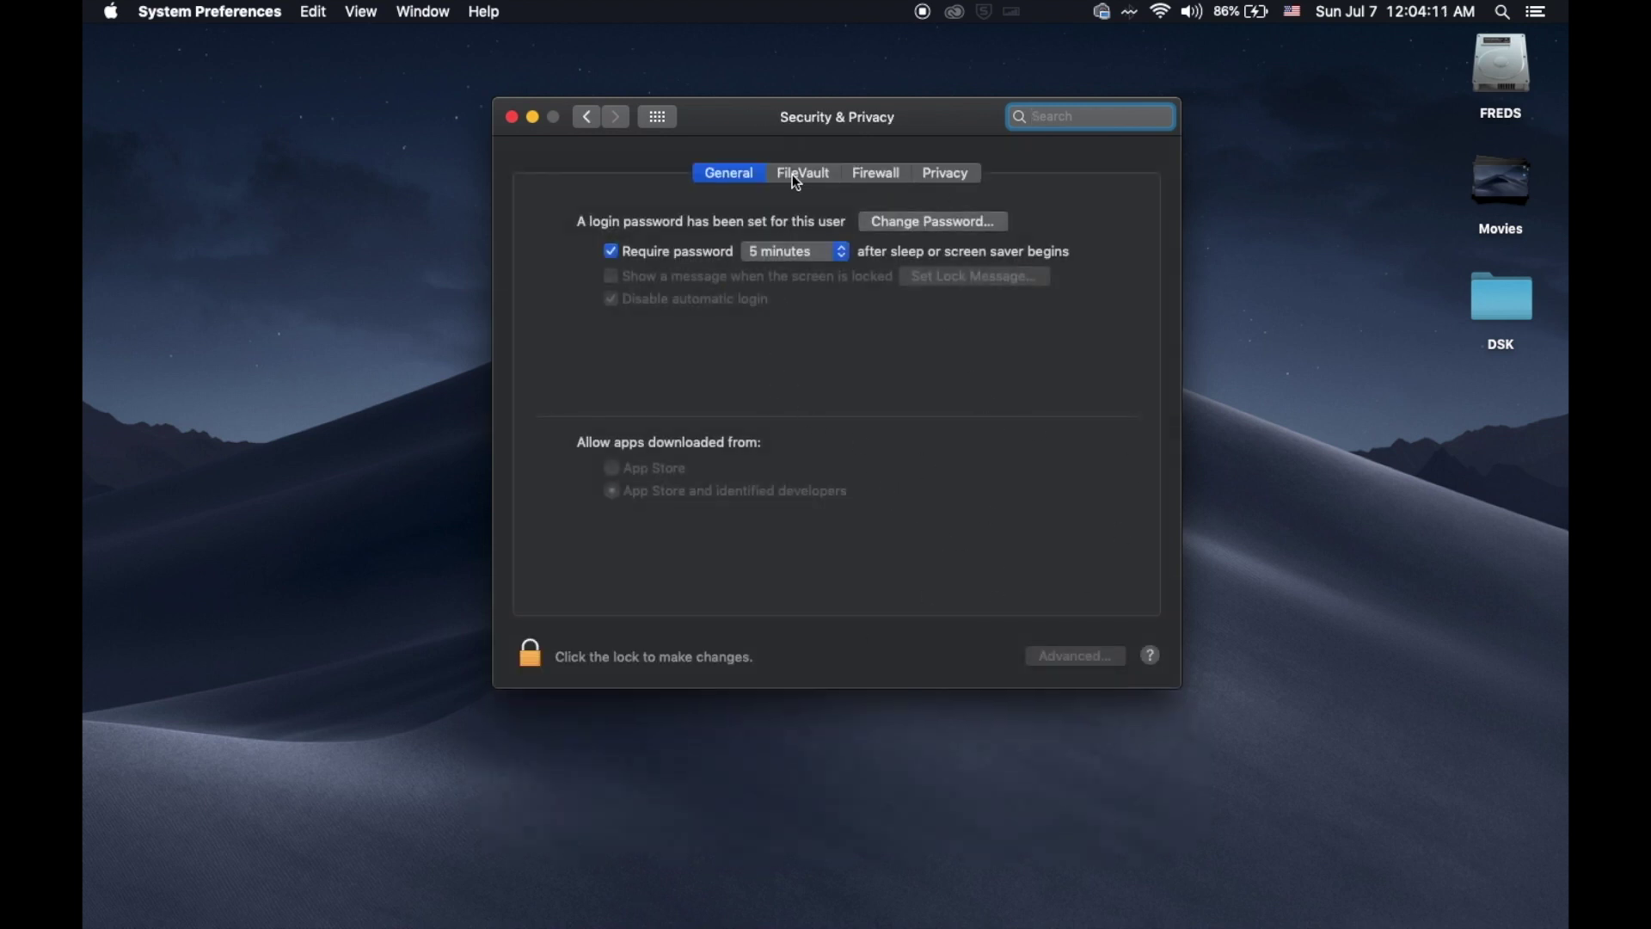
pyautogui.click(730, 172)
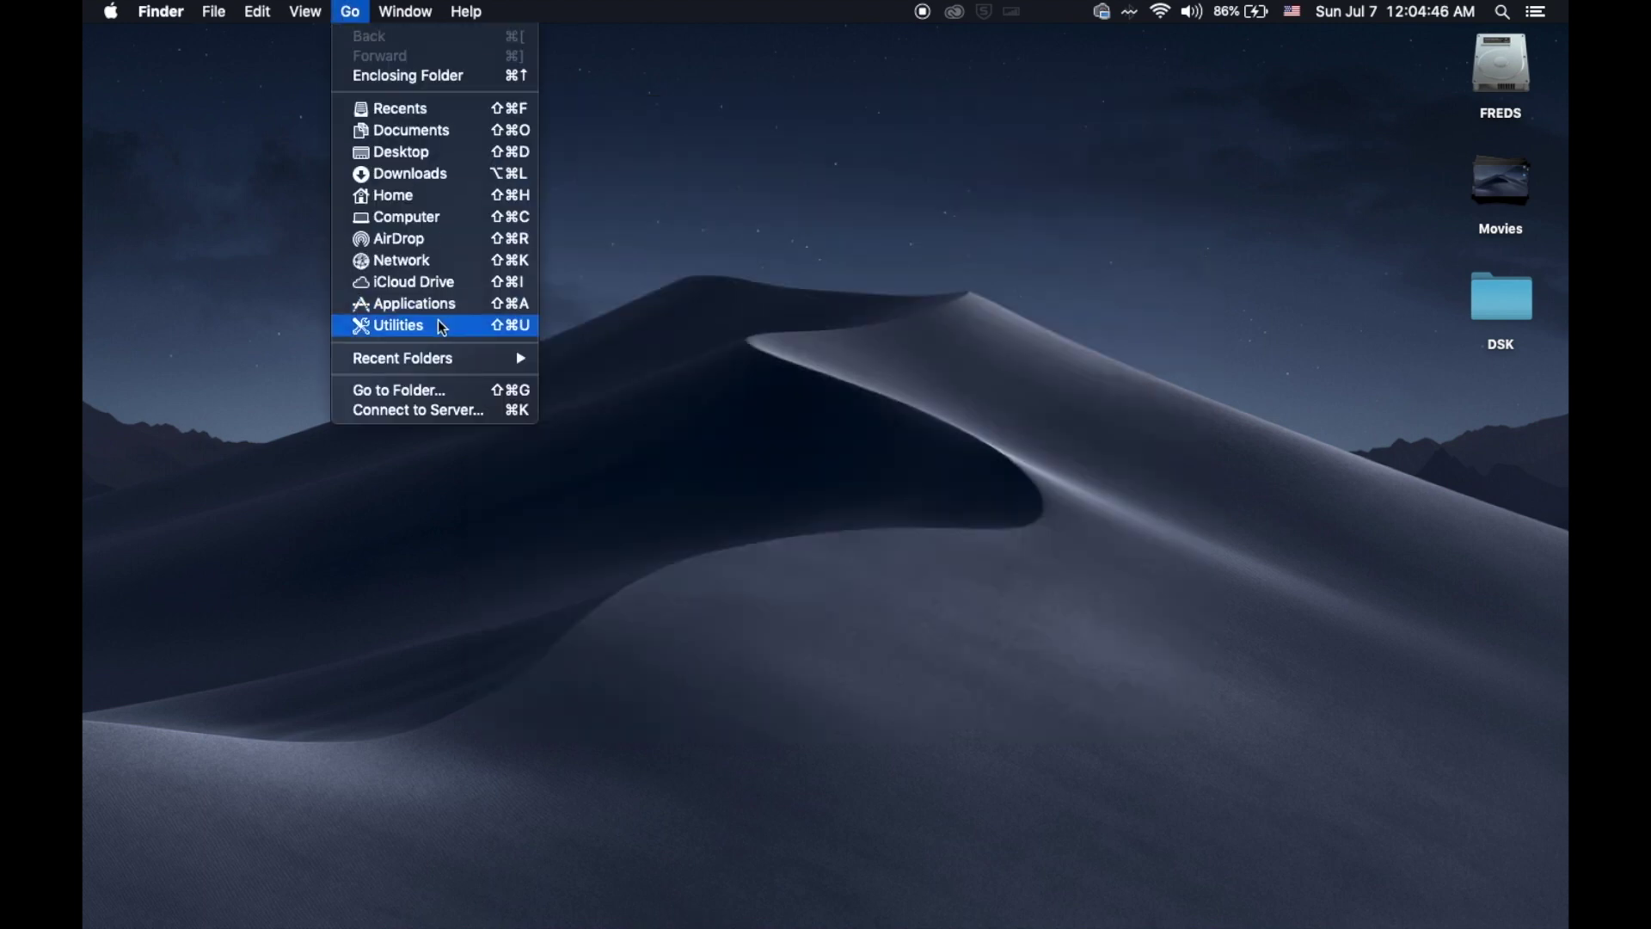
# Launch Desktop Video Setup from the Blackmagic Desktop Video folder in Applications
pyautogui.click(413, 304)
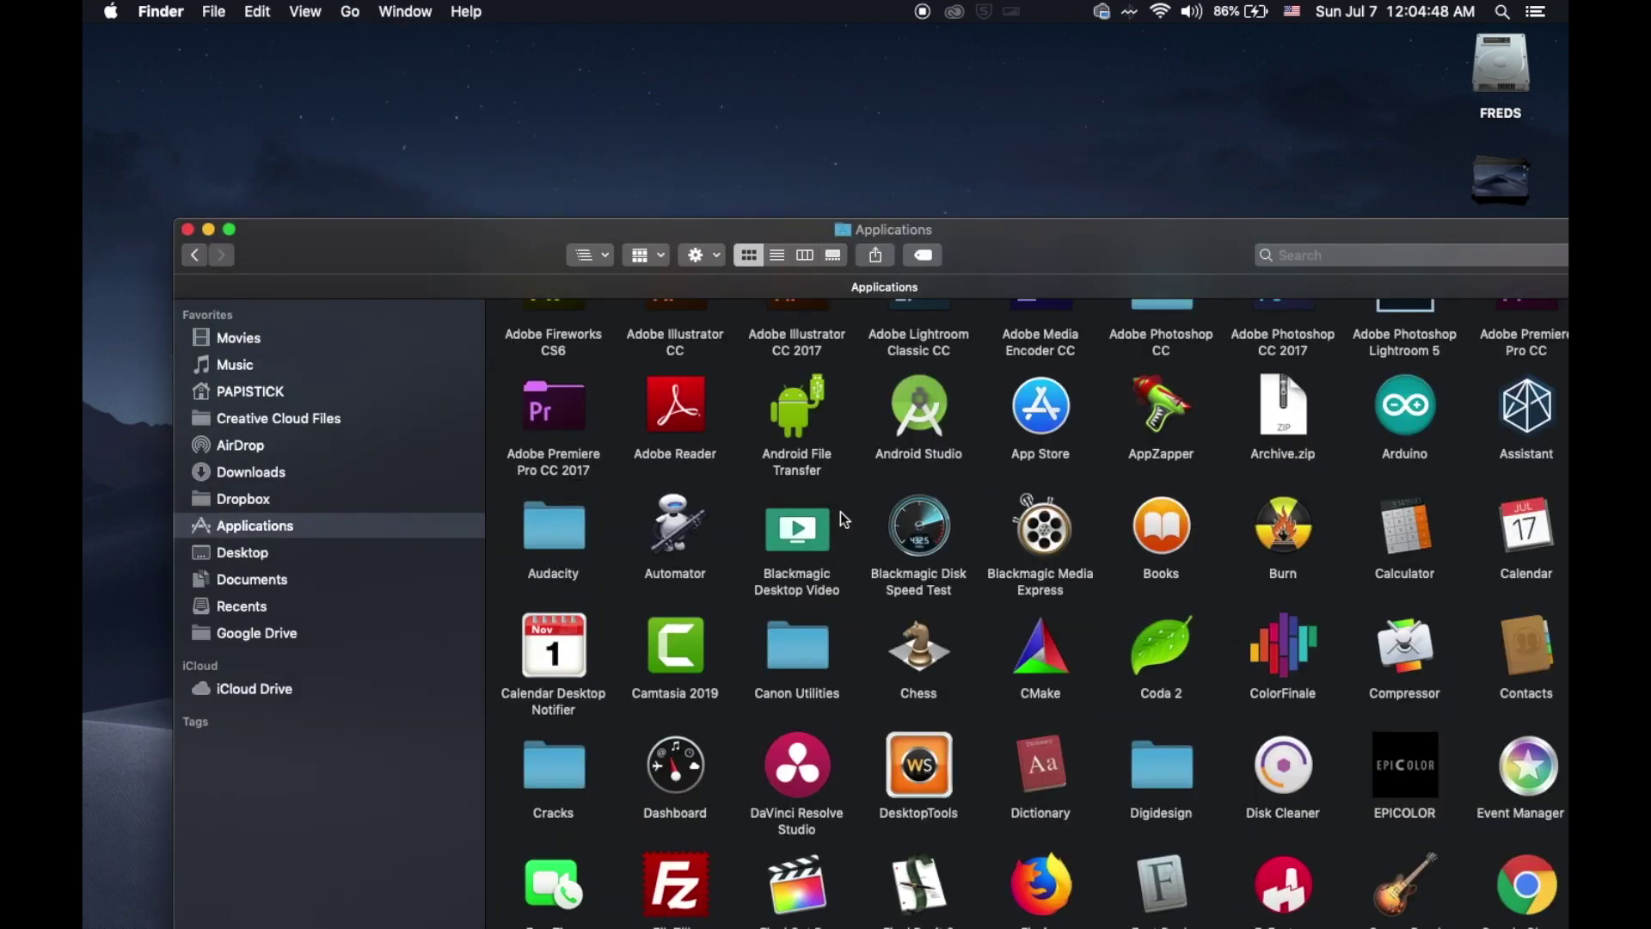
pyautogui.click(794, 539)
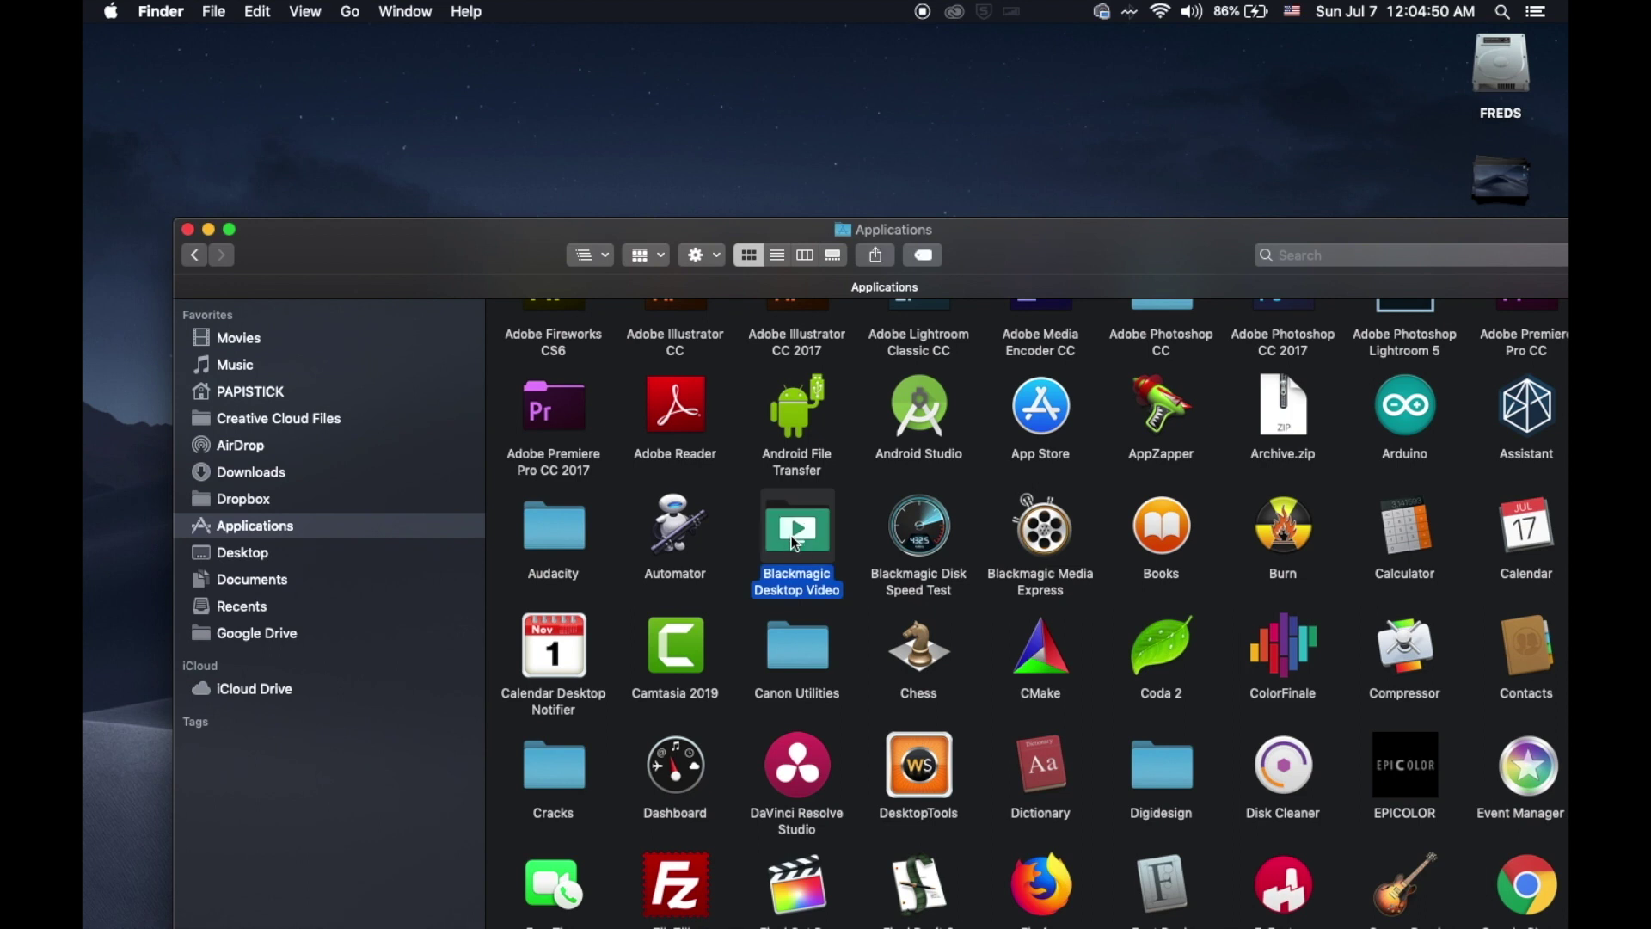
pyautogui.doubleClick(794, 541)
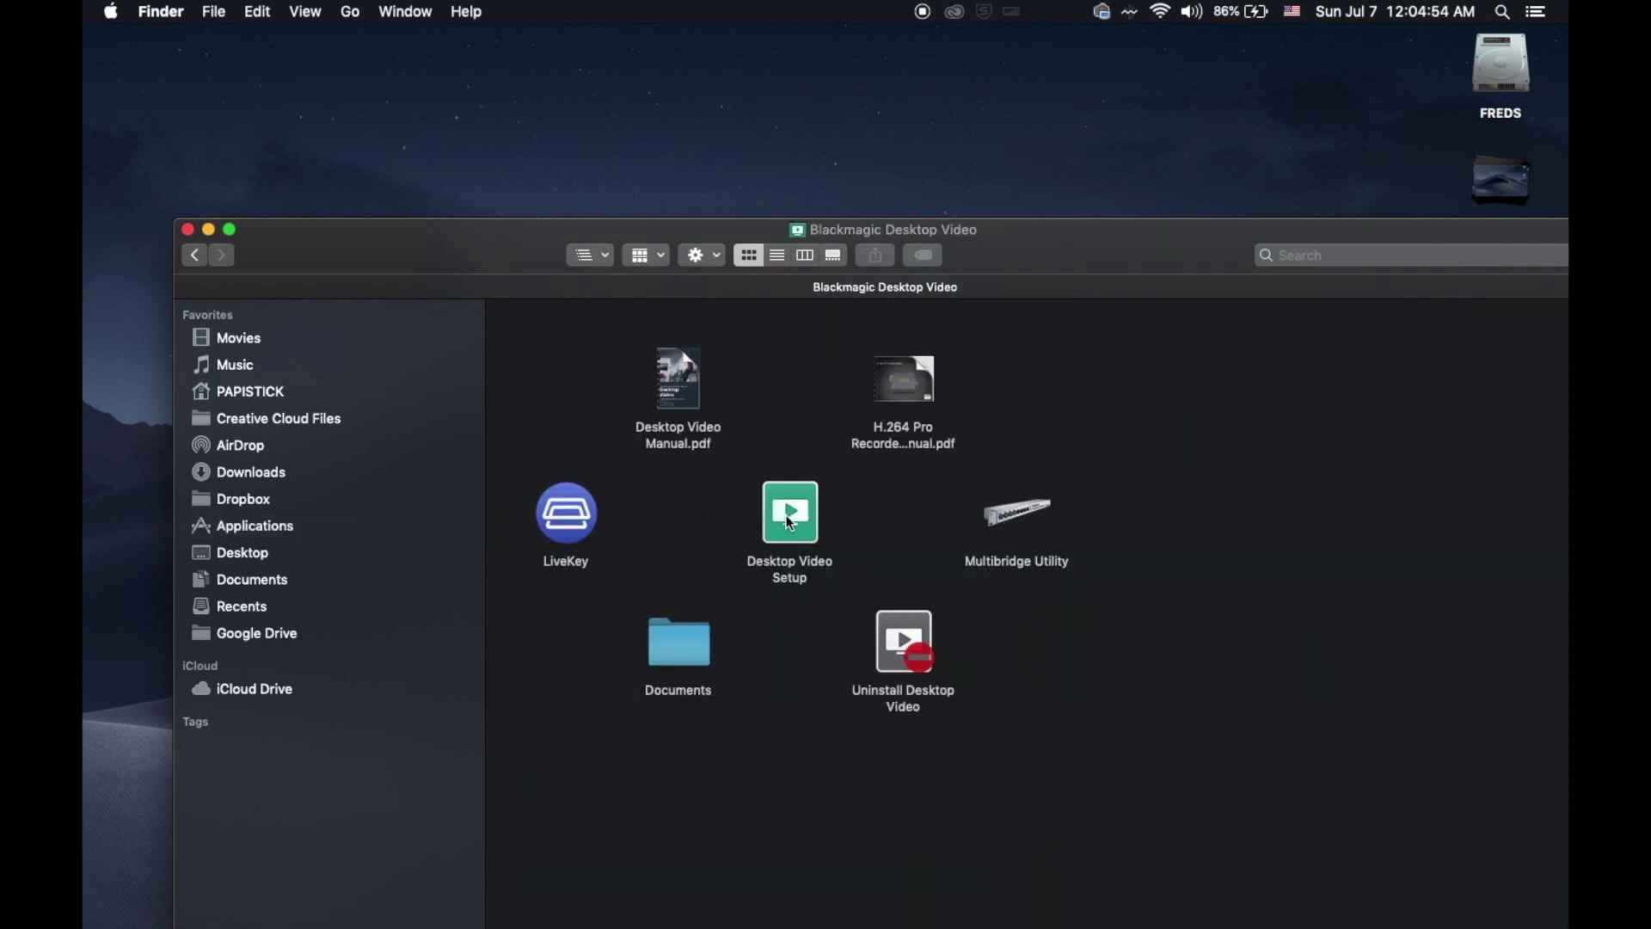
pyautogui.doubleClick(788, 520)
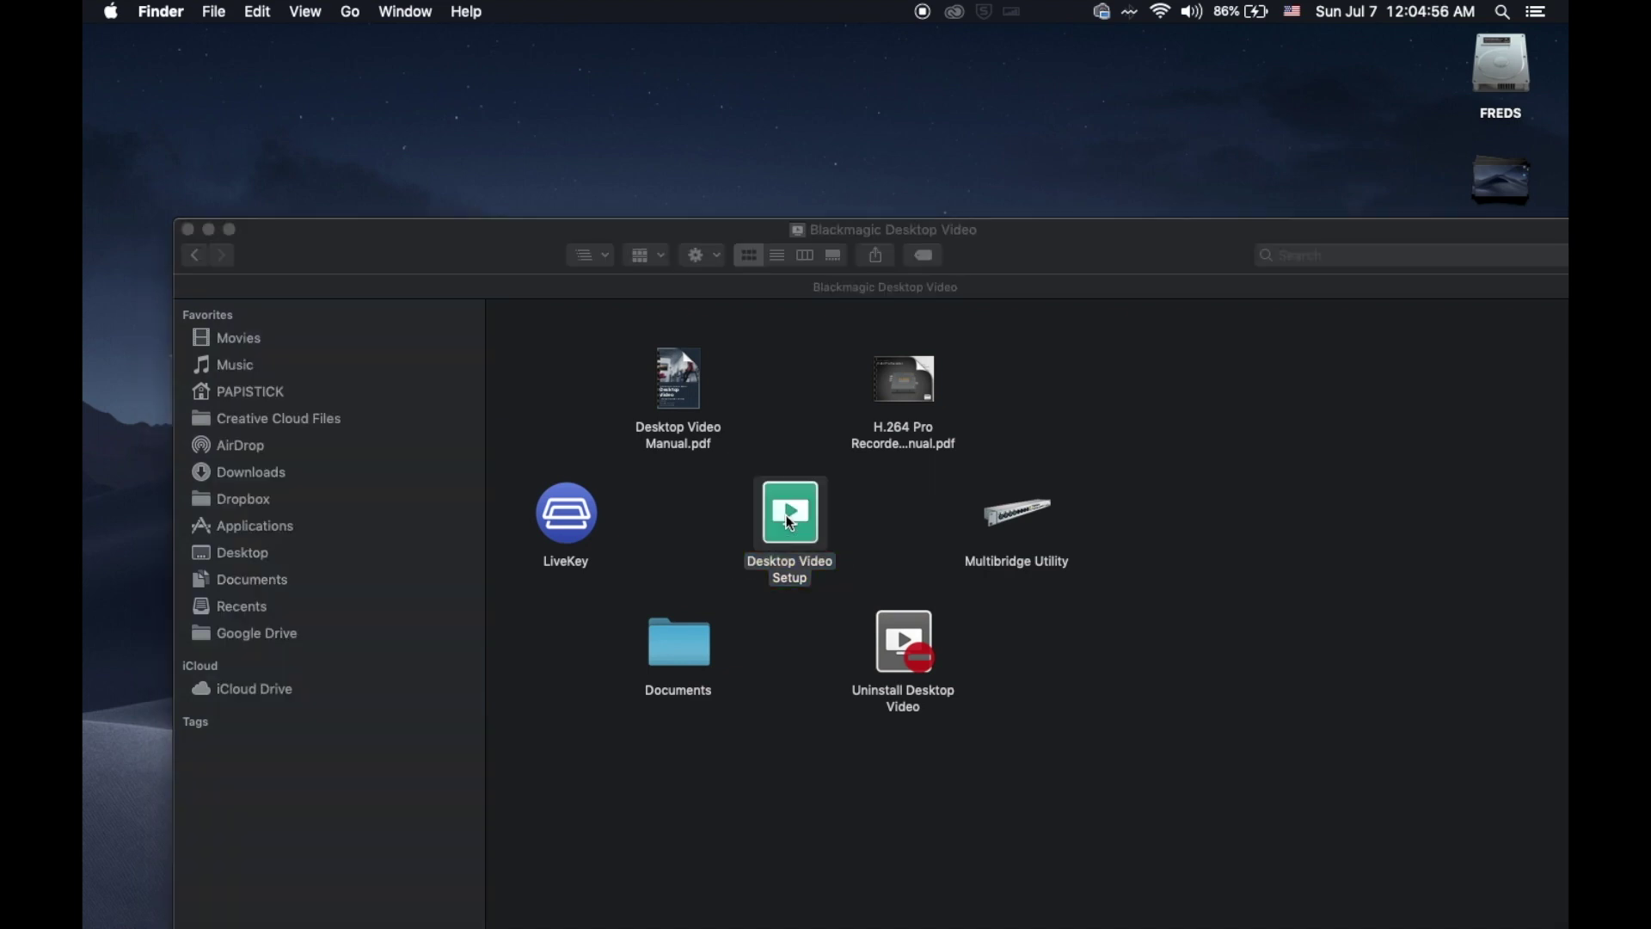